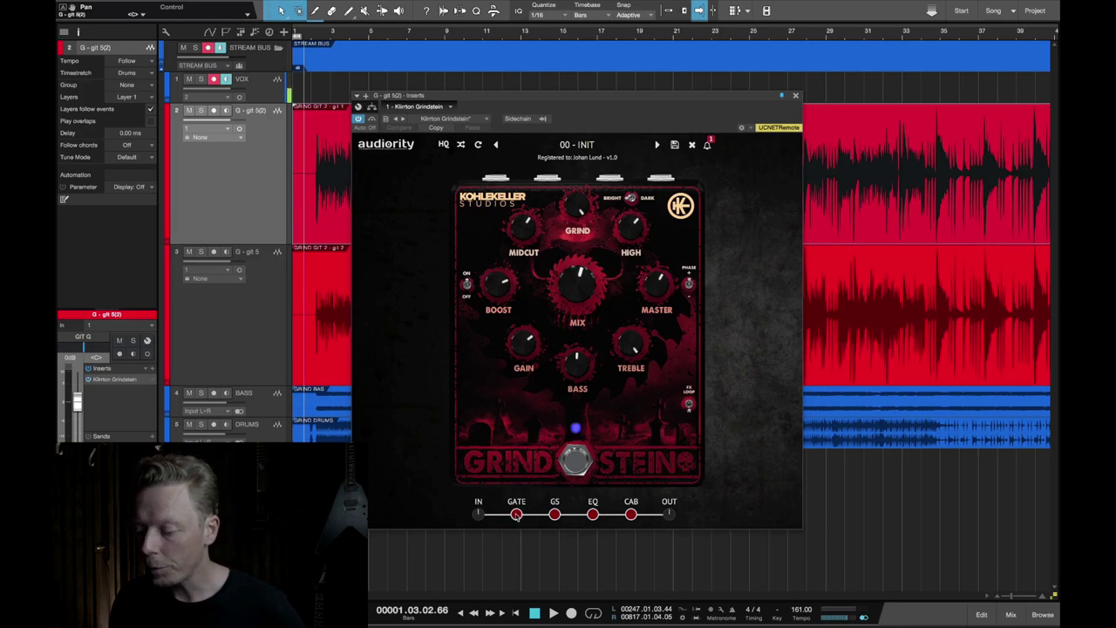
# - Open the noise gate pedal and set its threshold to about 48.8% and its boost to 100%
pyautogui.click(517, 514)
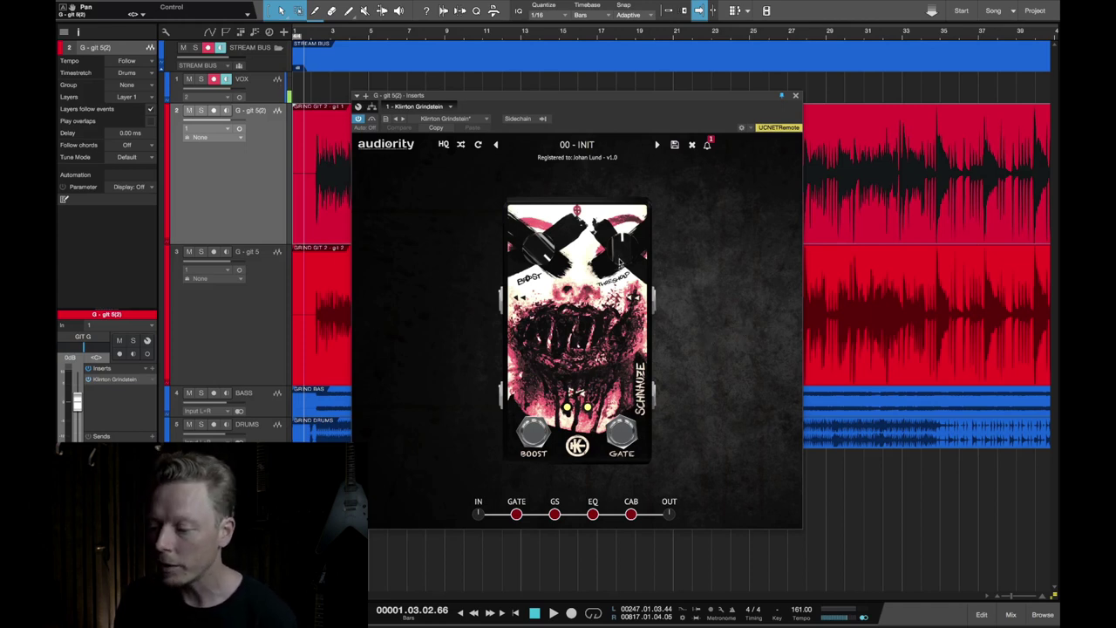
pyautogui.moveTo(619, 261)
pyautogui.moveTo(619, 262)
pyautogui.mouseDown()
pyautogui.moveTo(623, 245)
pyautogui.moveTo(621, 258)
pyautogui.mouseUp()
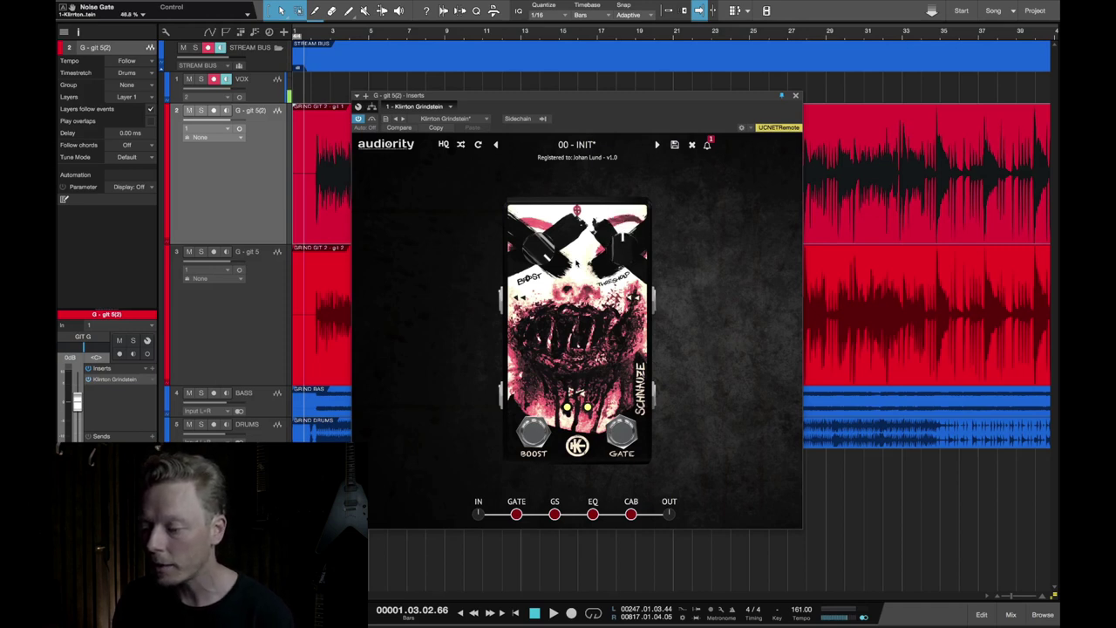
pyautogui.moveTo(537, 259); pyautogui.dragTo(545, 228)
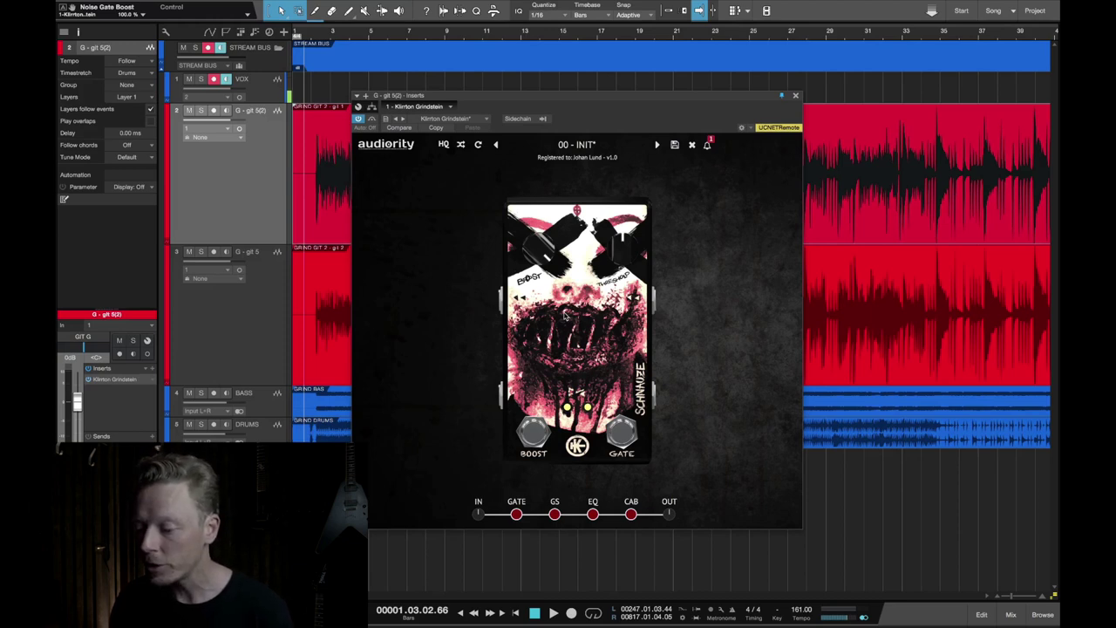
pyautogui.click(534, 436)
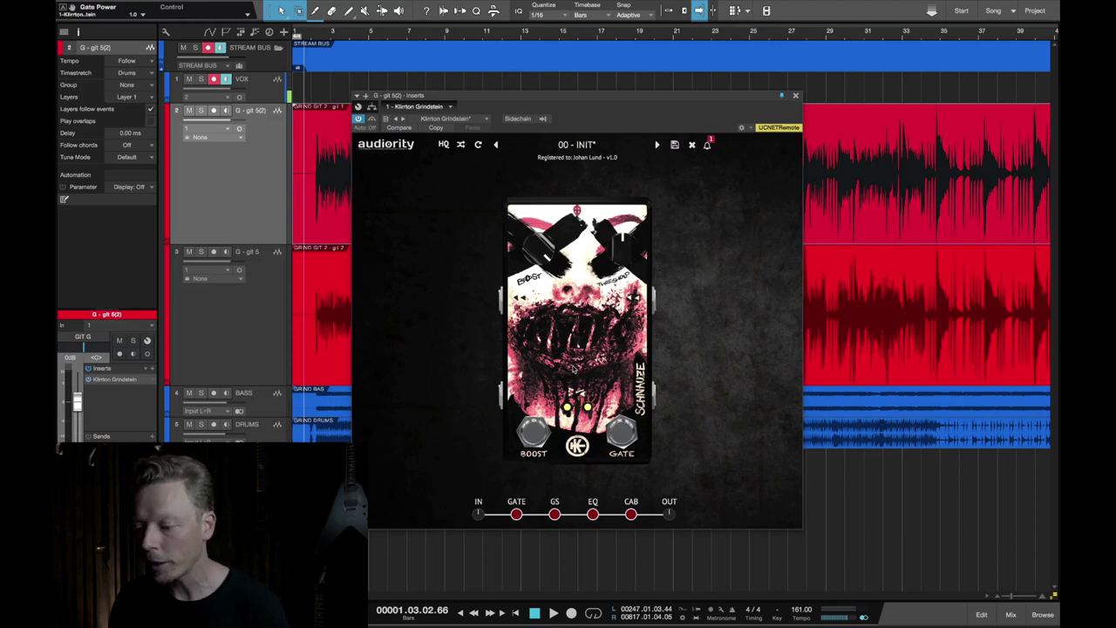
# - Examine the Grindstein, Fleisch EQ and cabinet pedals in the signal chain
pyautogui.click(555, 515)
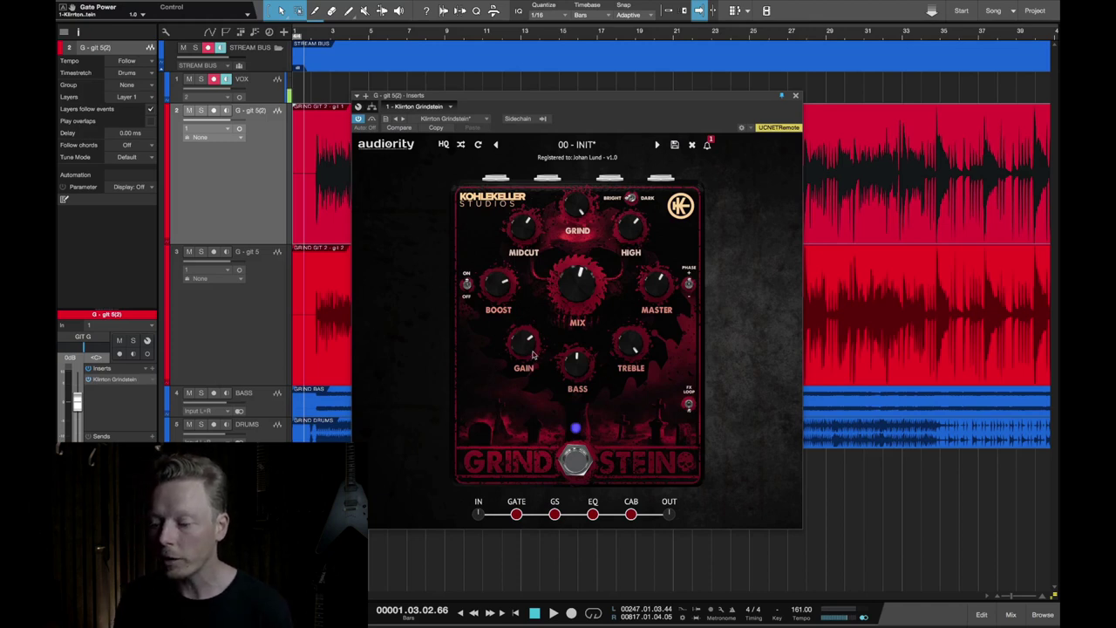
pyautogui.moveTo(577, 370)
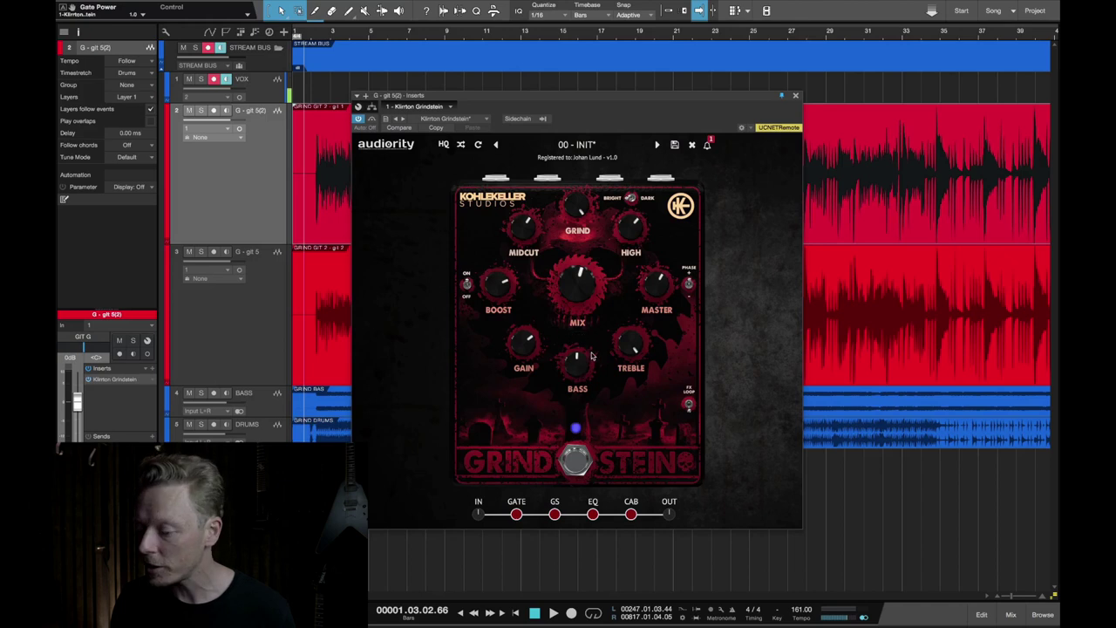
pyautogui.click(593, 515)
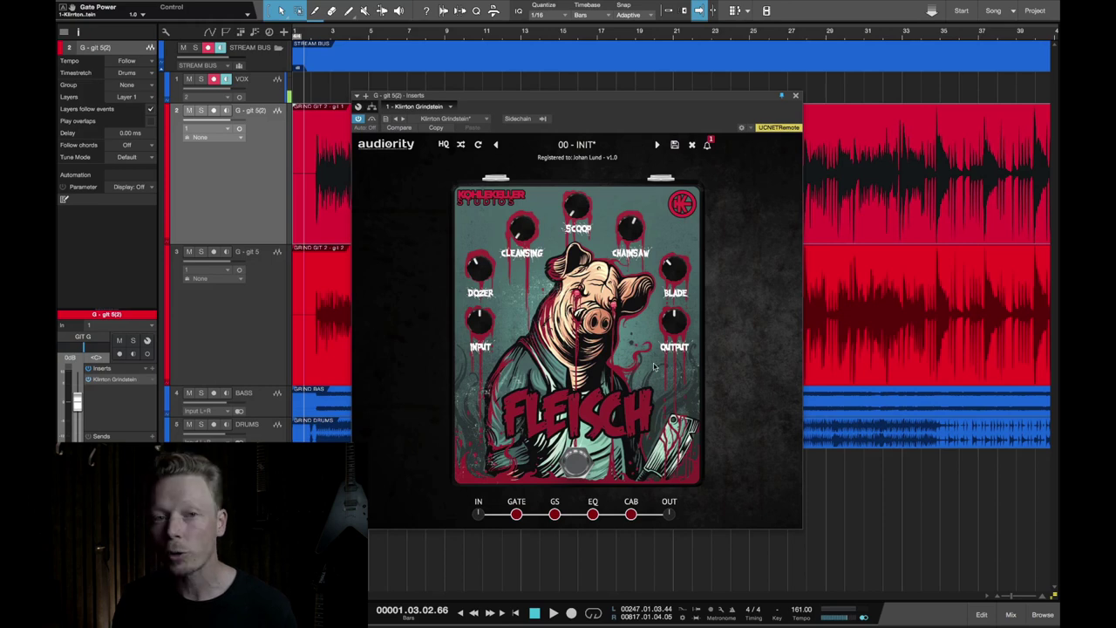
pyautogui.click(632, 515)
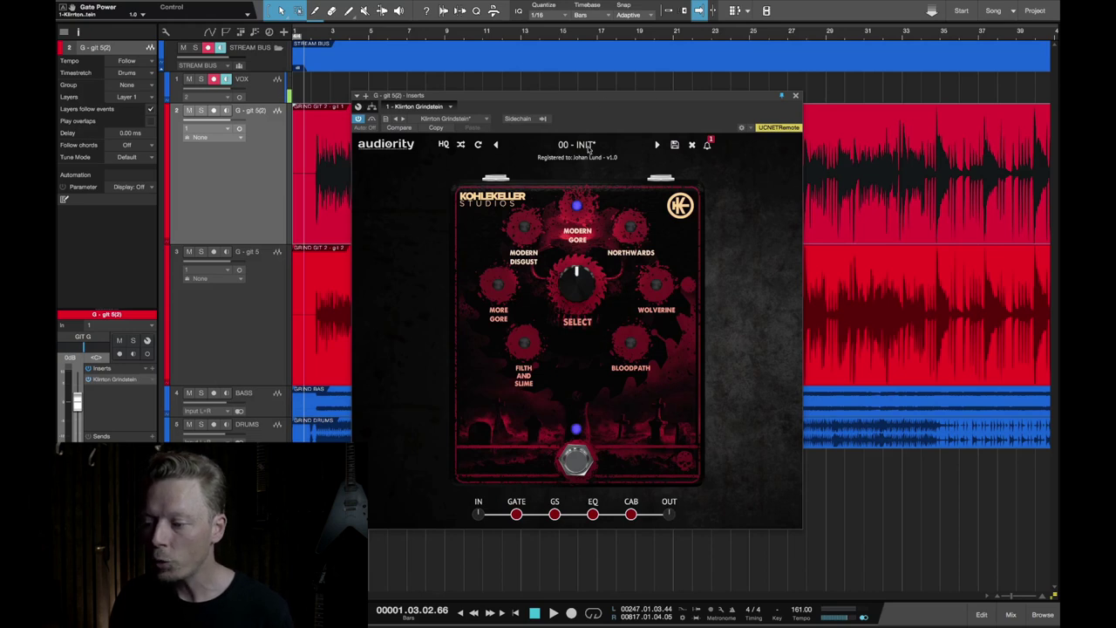
# - Browse the plugin's list of factory presets
pyautogui.click(589, 150)
pyautogui.moveTo(592, 158)
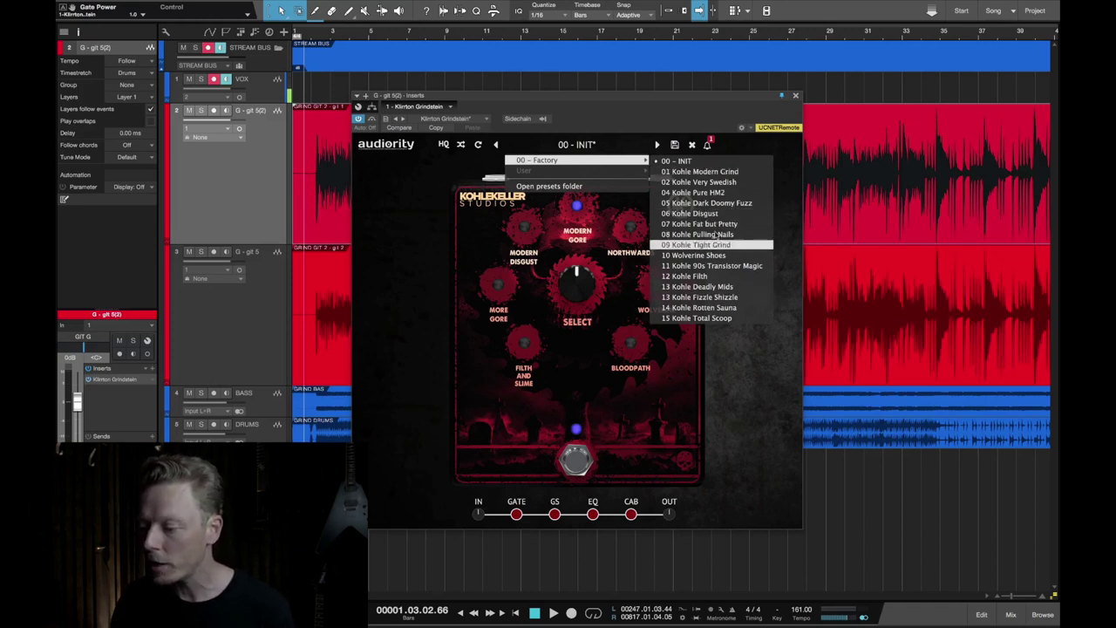
pyautogui.click(756, 275)
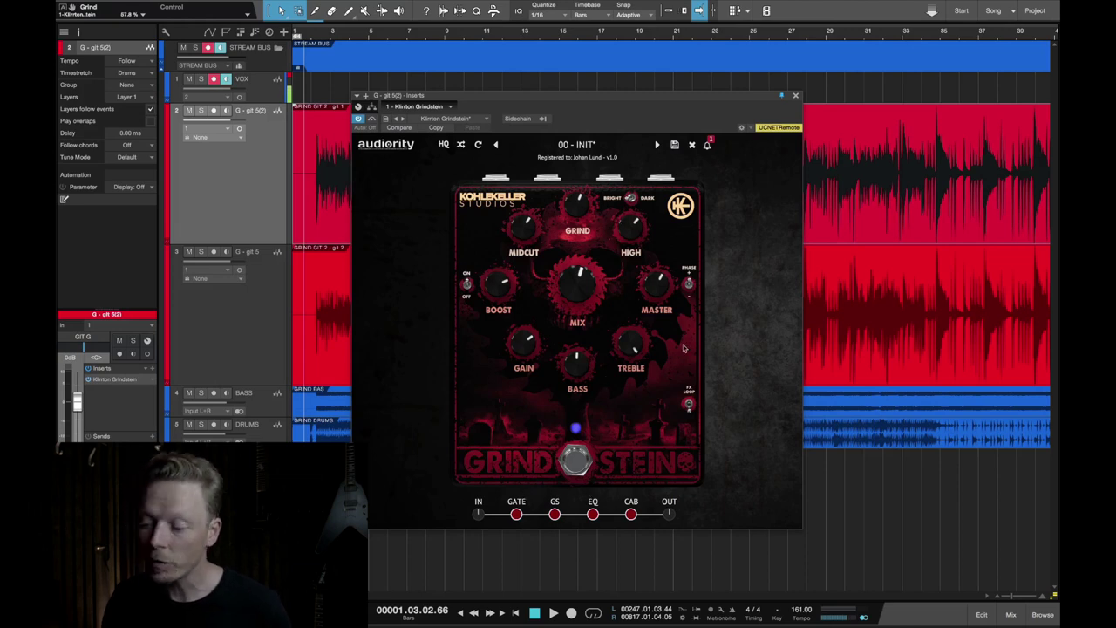
# - Review the EQ and cabinet stages again and return to the noise gate pedal
pyautogui.click(594, 518)
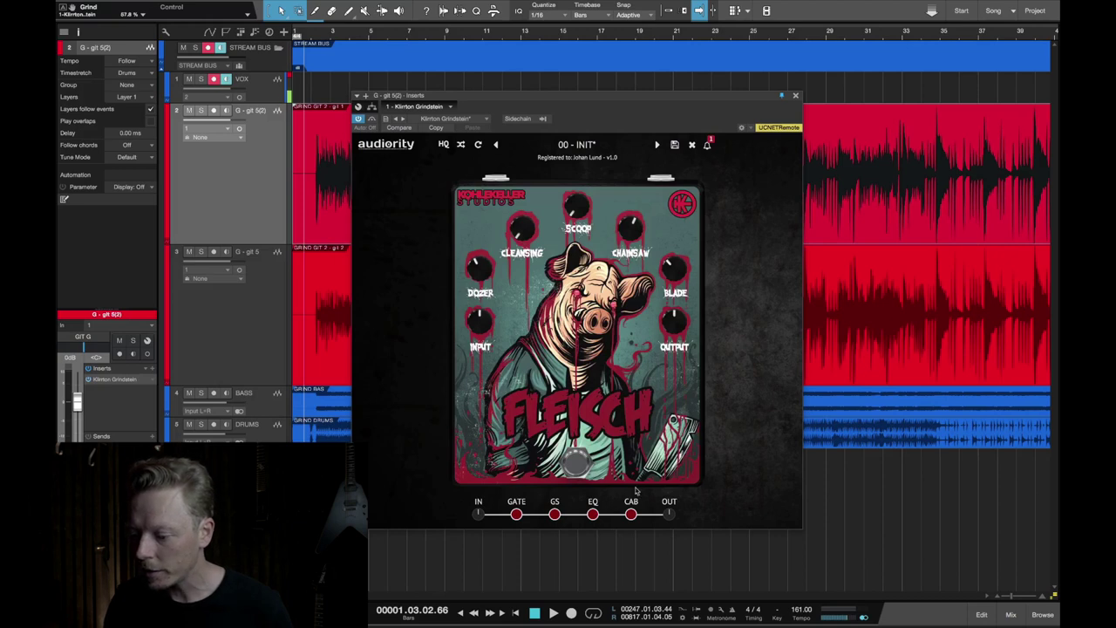
pyautogui.click(631, 514)
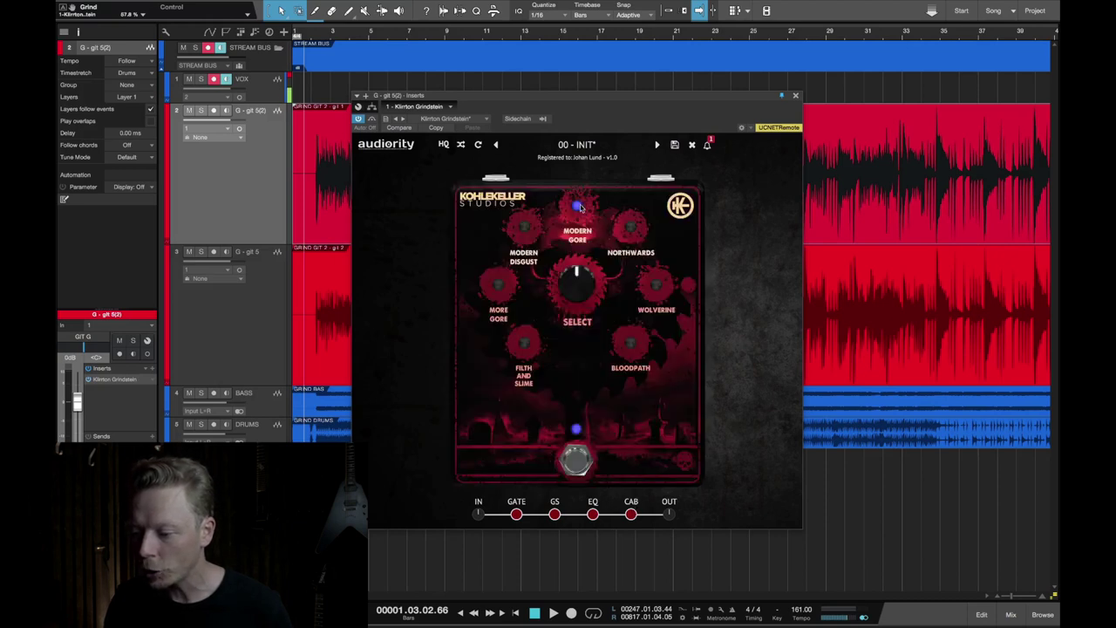
pyautogui.click(516, 514)
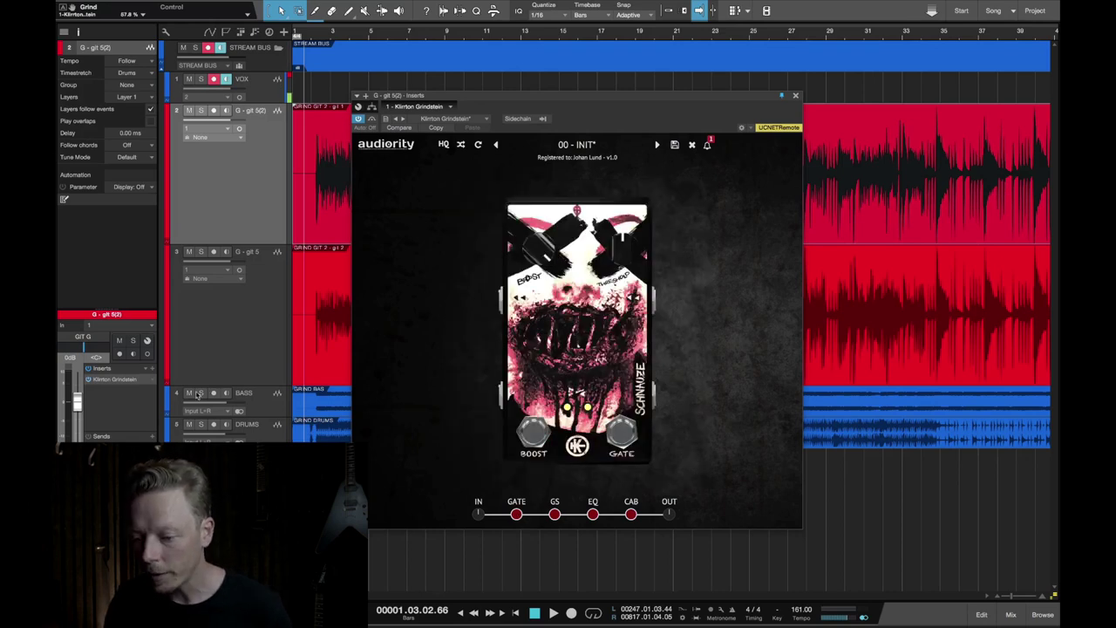
# - Mute the DRUMS, BASS and G - git 5 tracks and move the playhead to the end of bar 1
pyautogui.click(189, 424)
pyautogui.click(190, 393)
pyautogui.click(189, 252)
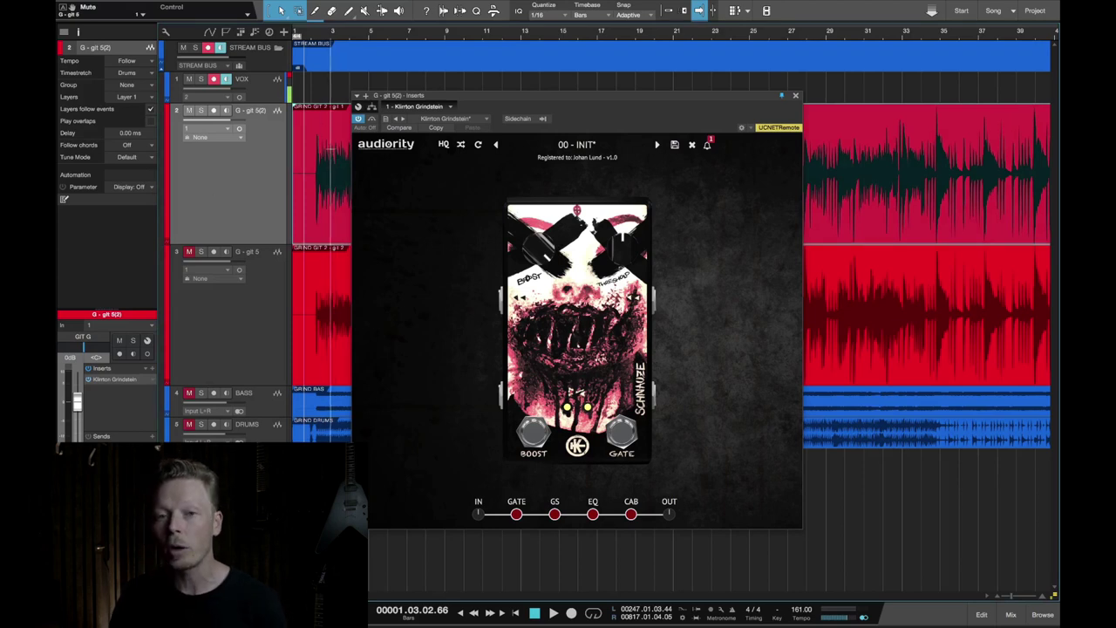
pyautogui.moveTo(312, 39); pyautogui.dragTo(547, 39)
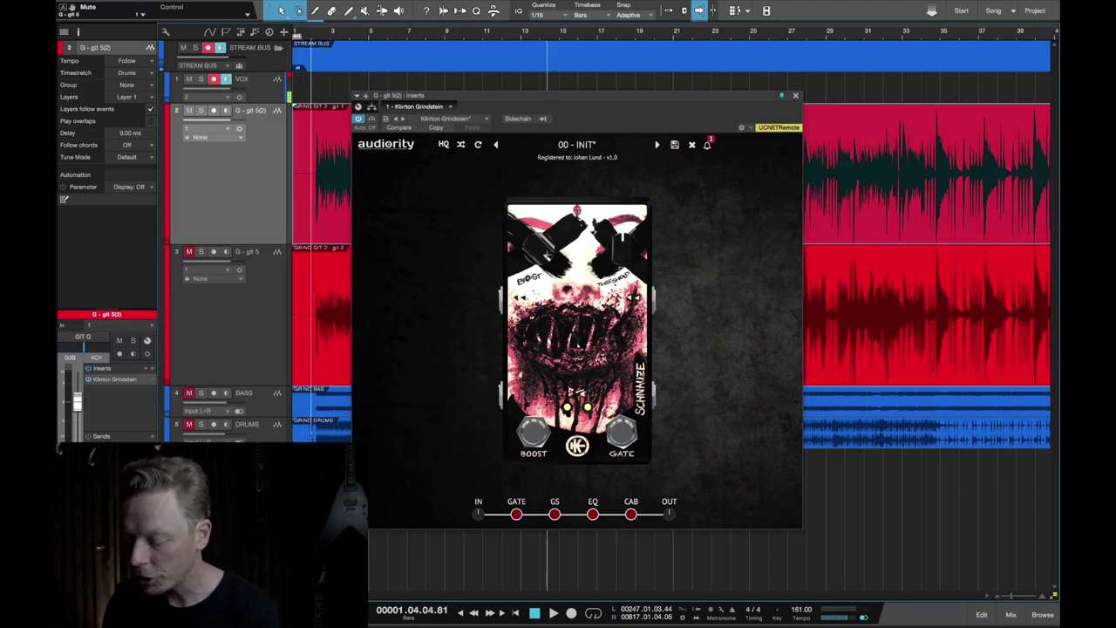
# - Play the remaining guitar track and raise the gate pedal's boost from 0% to 100%
pyautogui.click(539, 438)
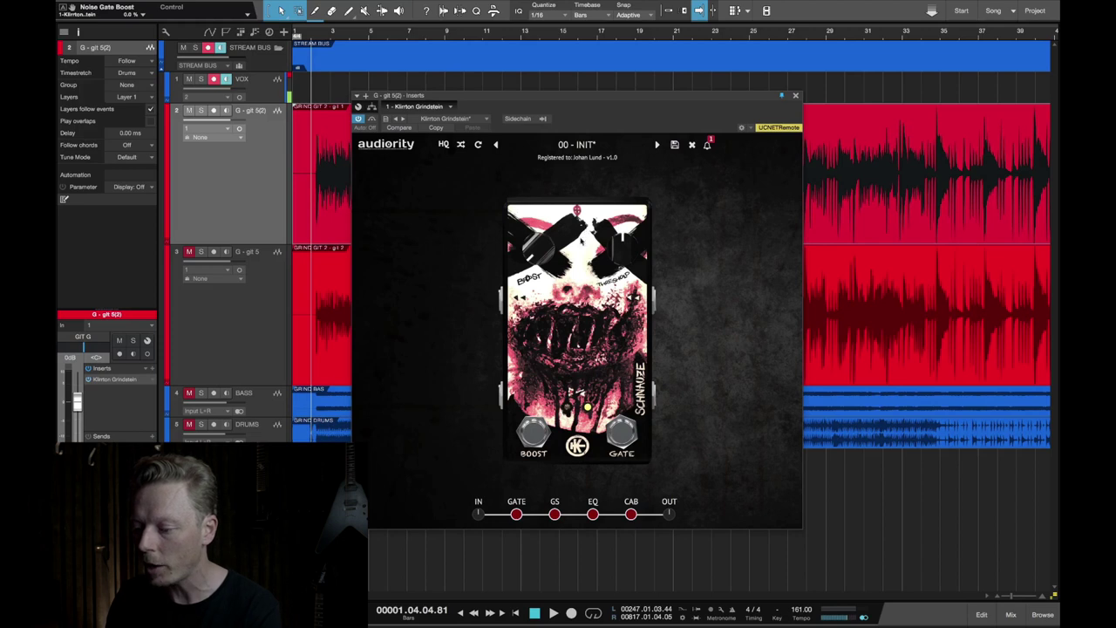
pyautogui.press('space')
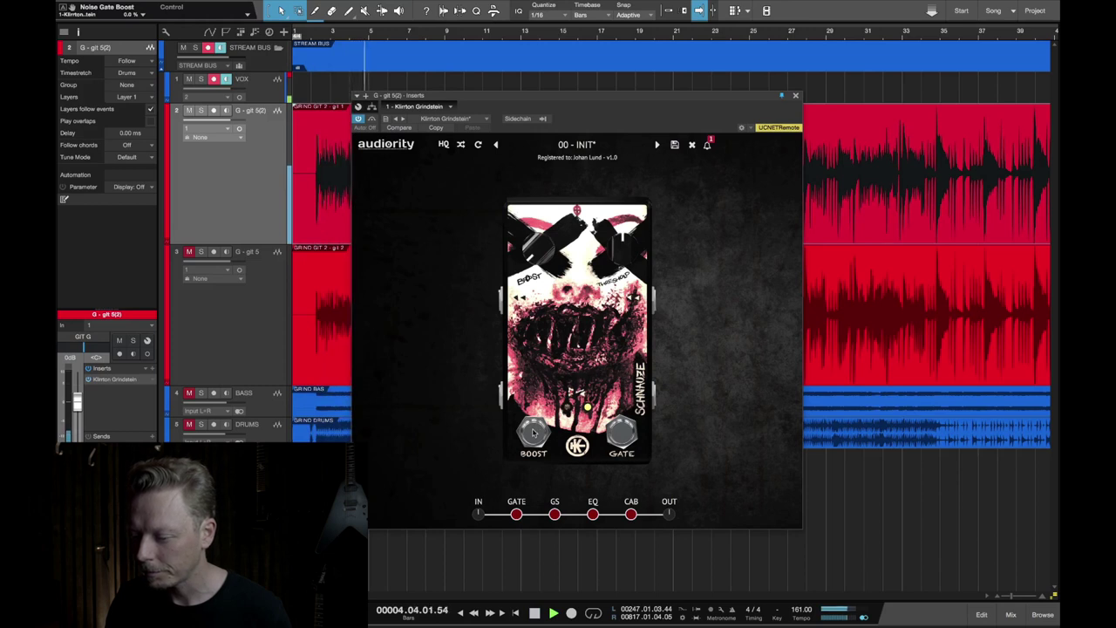
pyautogui.moveTo(535, 252)
pyautogui.moveTo(535, 252); pyautogui.dragTo(529, 144)
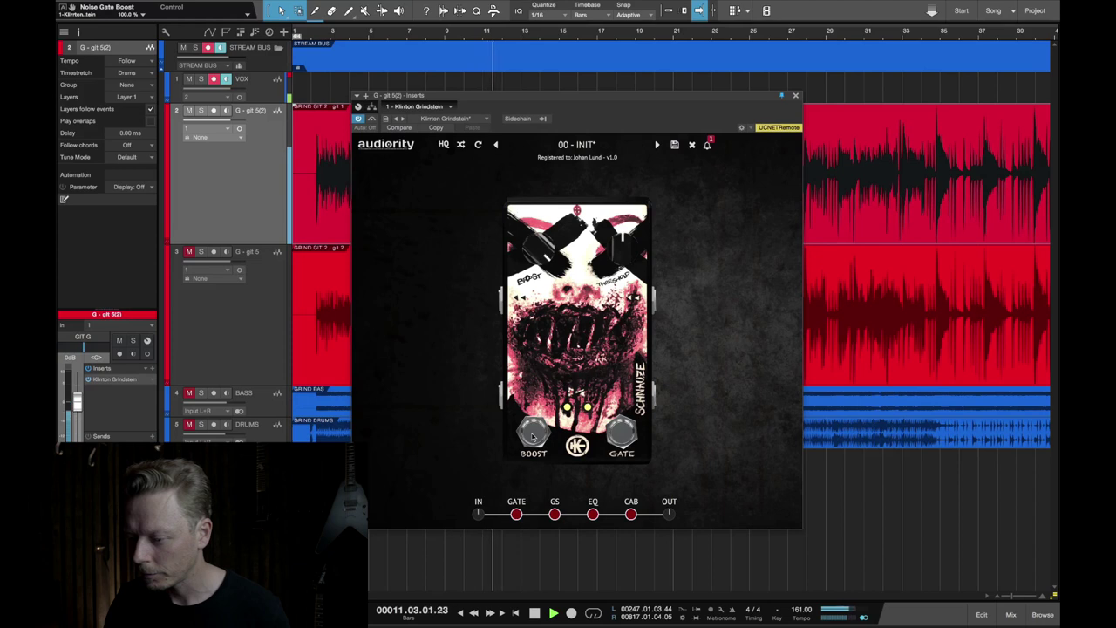
# - Compare the guitar sound with the gate pedal's boost off and on during playback, leaving the boost on
pyautogui.click(532, 434)
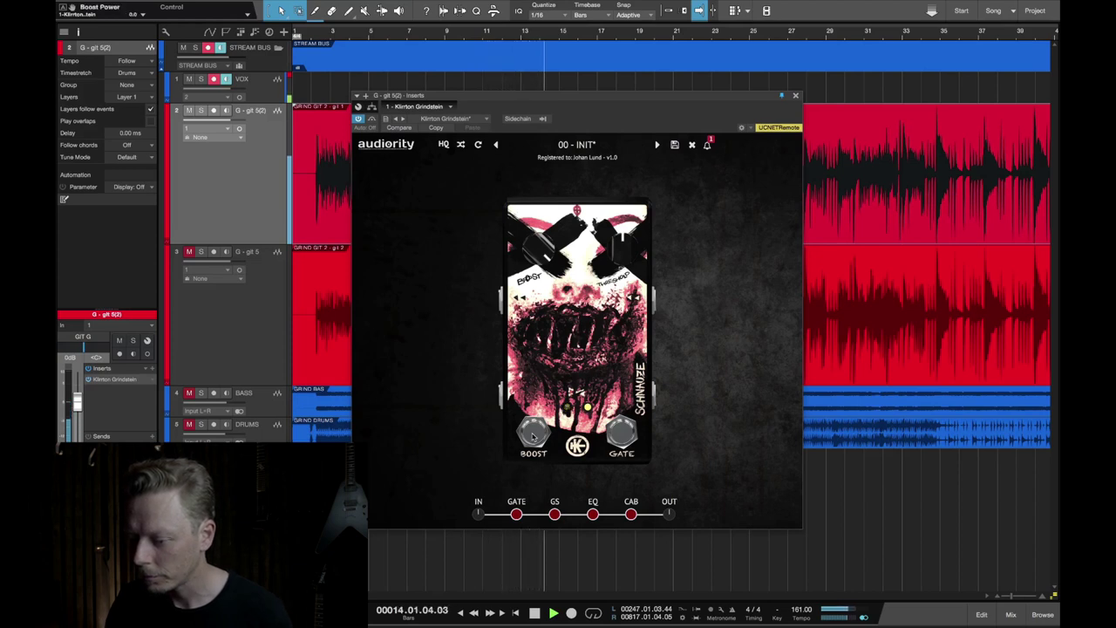
pyautogui.click(532, 434)
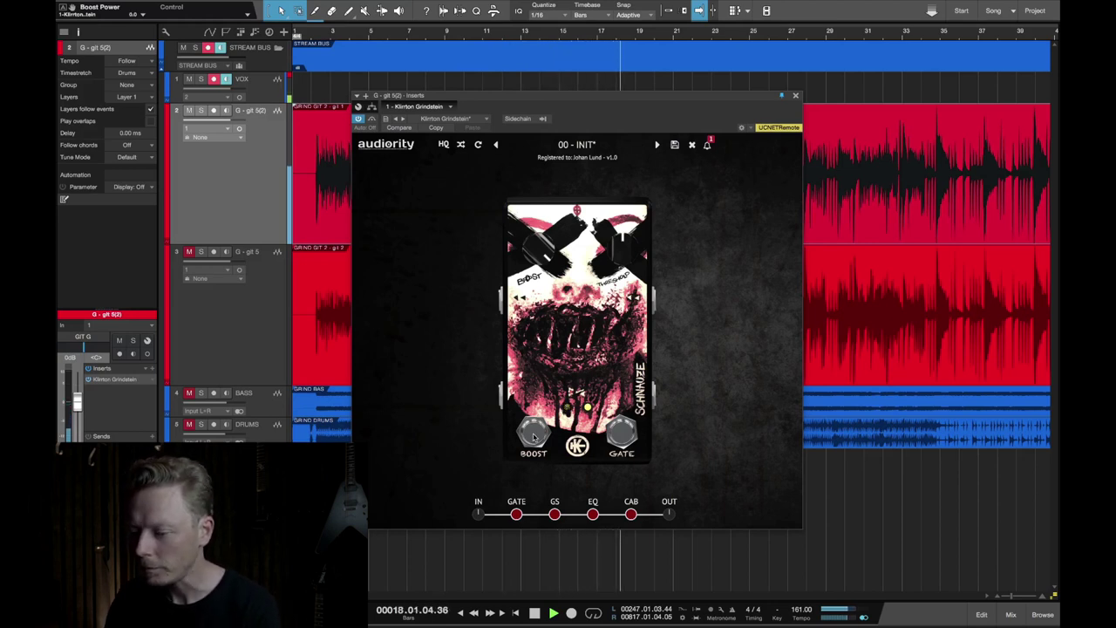
pyautogui.click(534, 434)
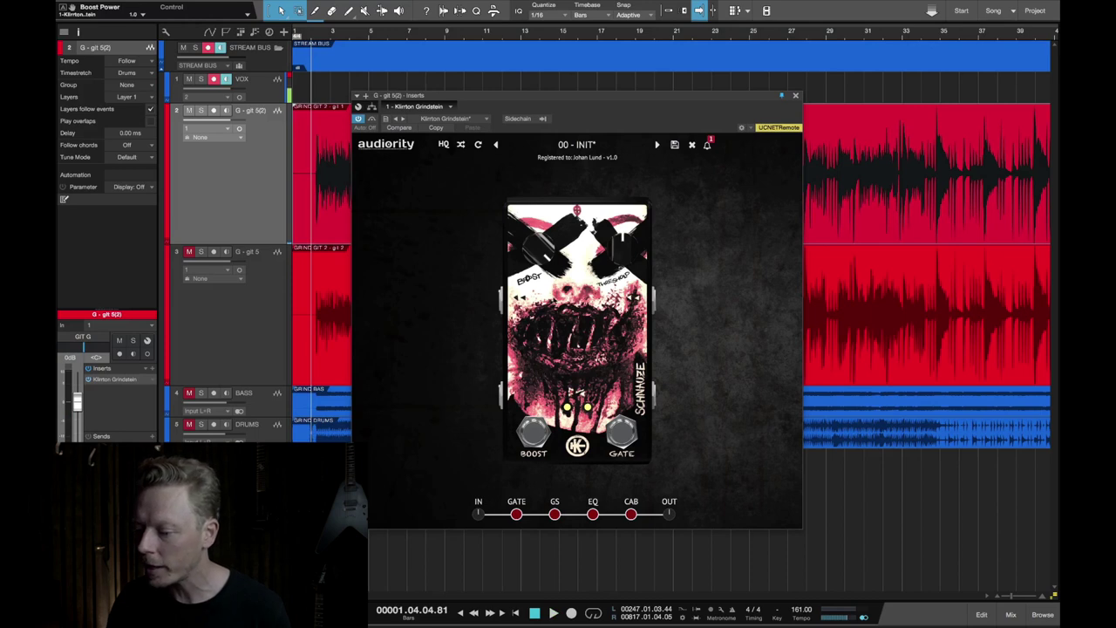
pyautogui.moveTo(542, 256)
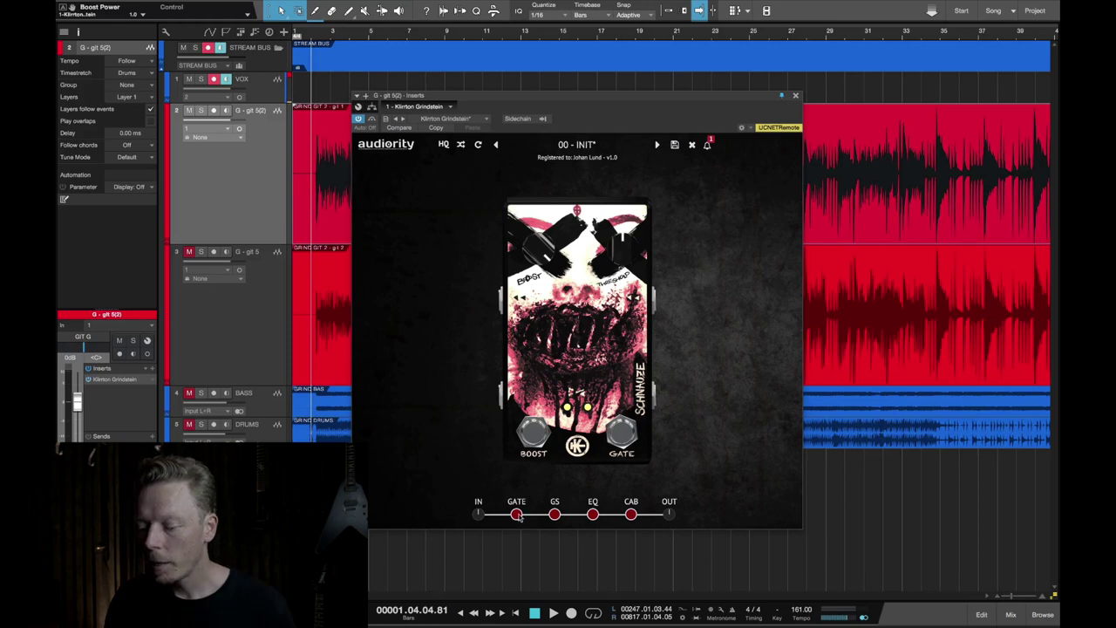
# - On the Grindstein pedal, set Grind to about 61.9% and Midcut to about 60%
pyautogui.click(553, 516)
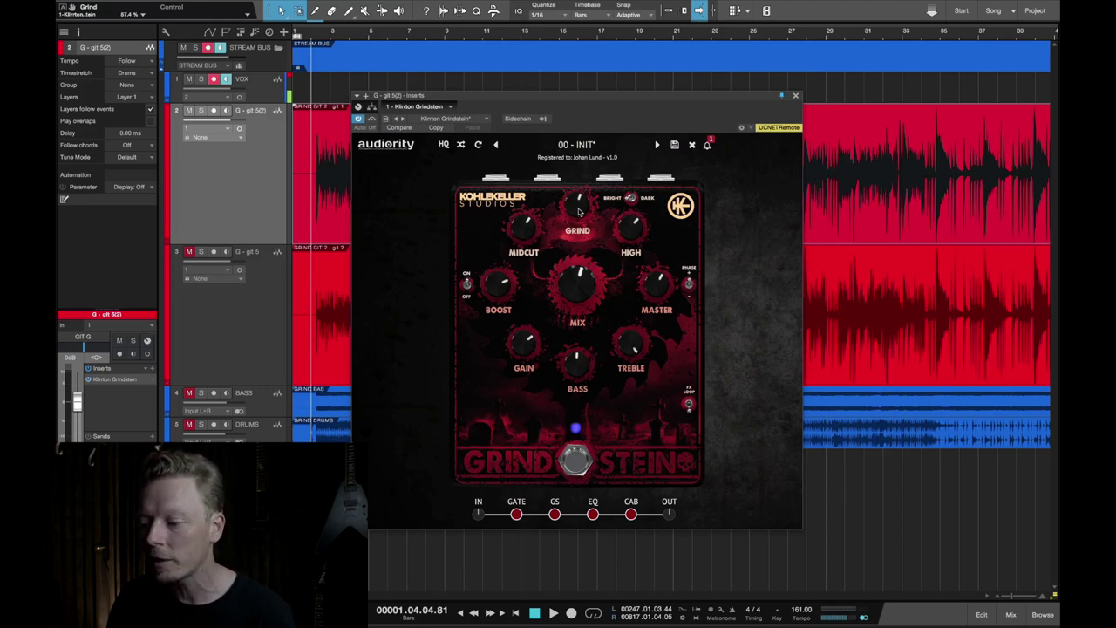
pyautogui.moveTo(578, 211); pyautogui.dragTo(553, 241)
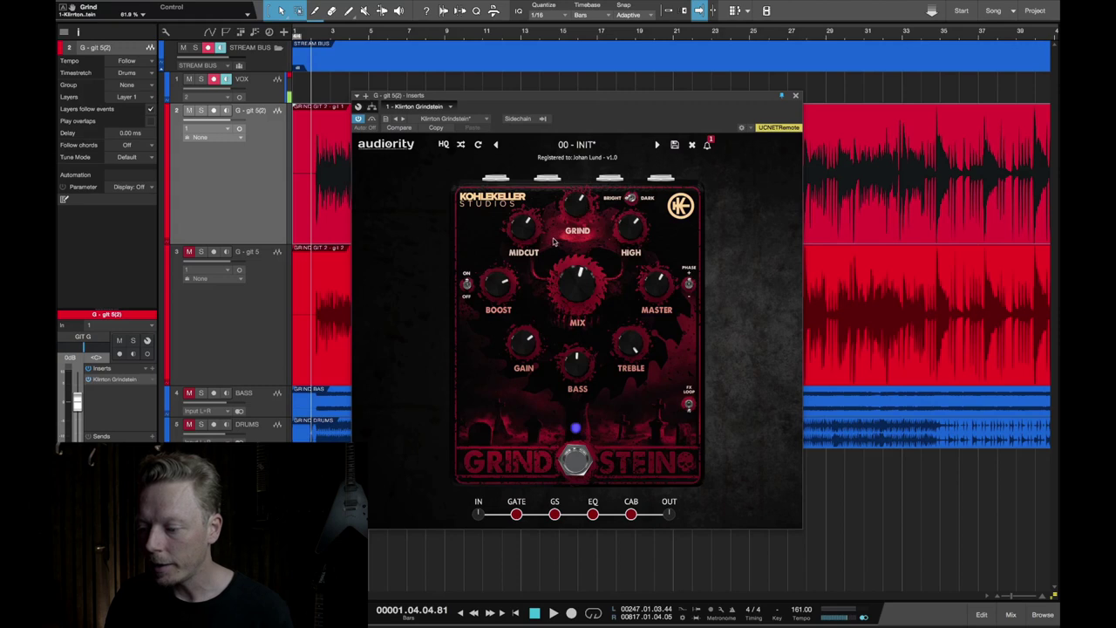
pyautogui.moveTo(524, 232)
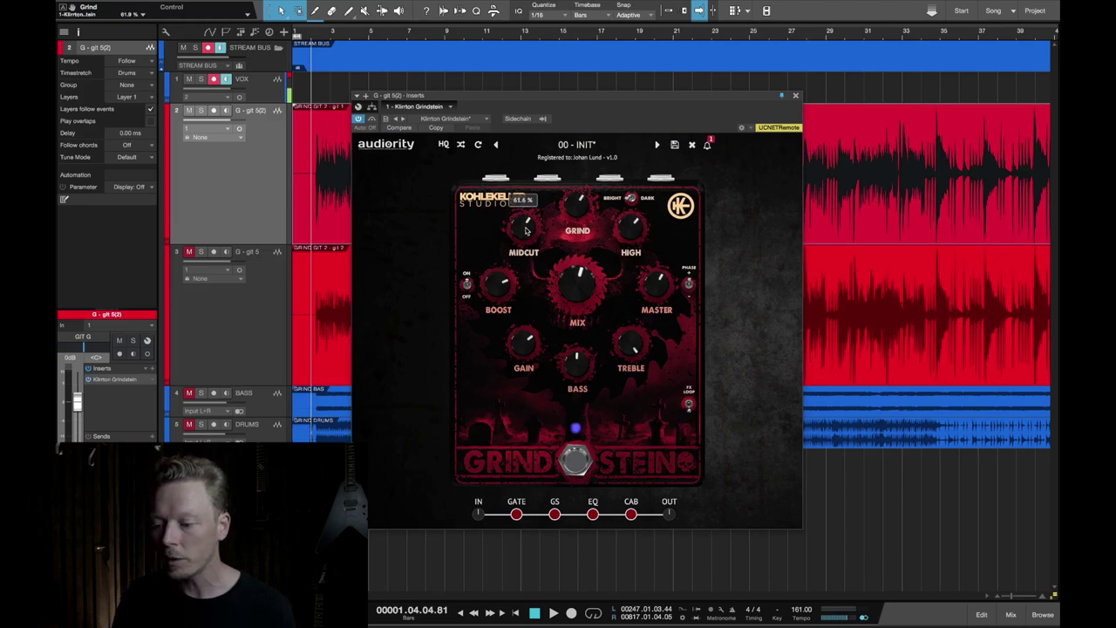
pyautogui.scroll(-5, 525, 230)
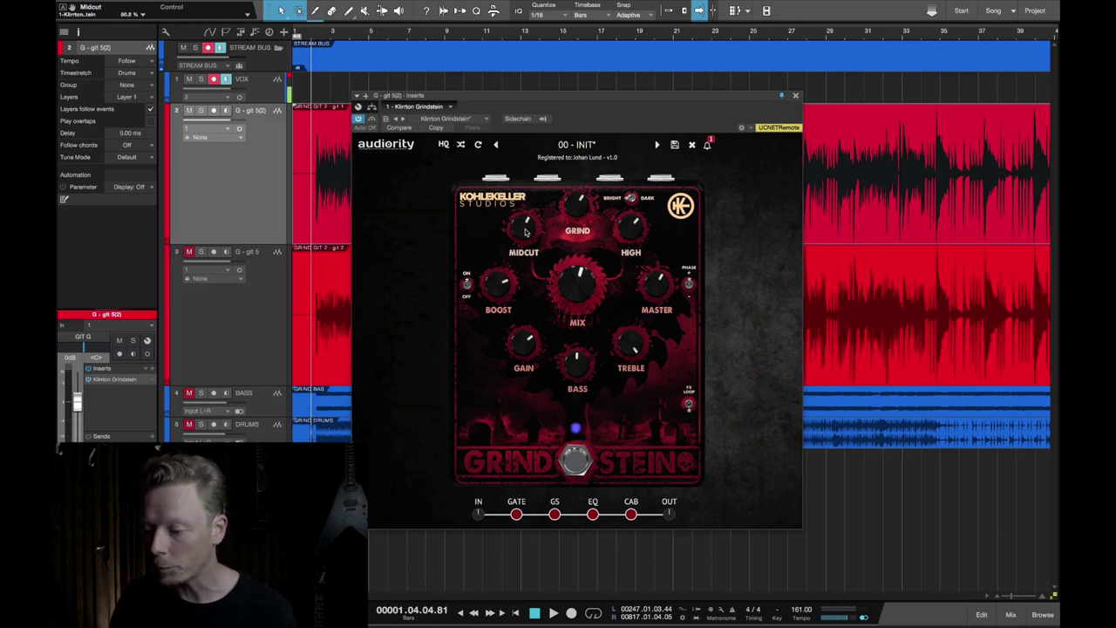
# - Sweep the Grindstein's Mix up to 100% and down to 0%, then leave it slightly above the middle
pyautogui.moveTo(583, 272)
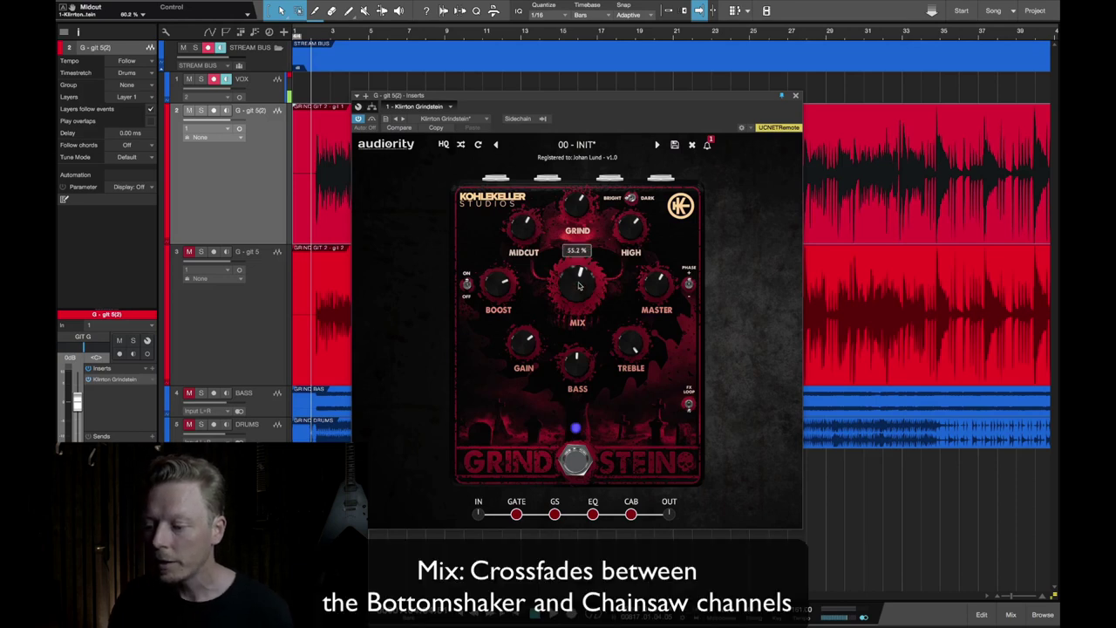
pyautogui.moveTo(578, 285); pyautogui.dragTo(686, 59)
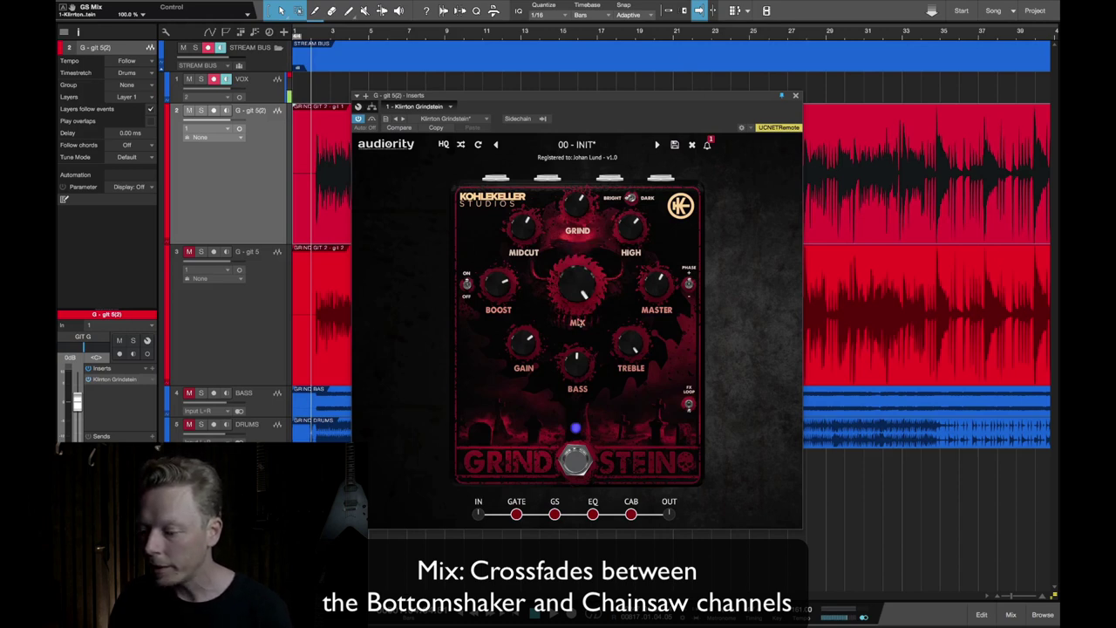
pyautogui.moveTo(579, 323); pyautogui.dragTo(585, 432)
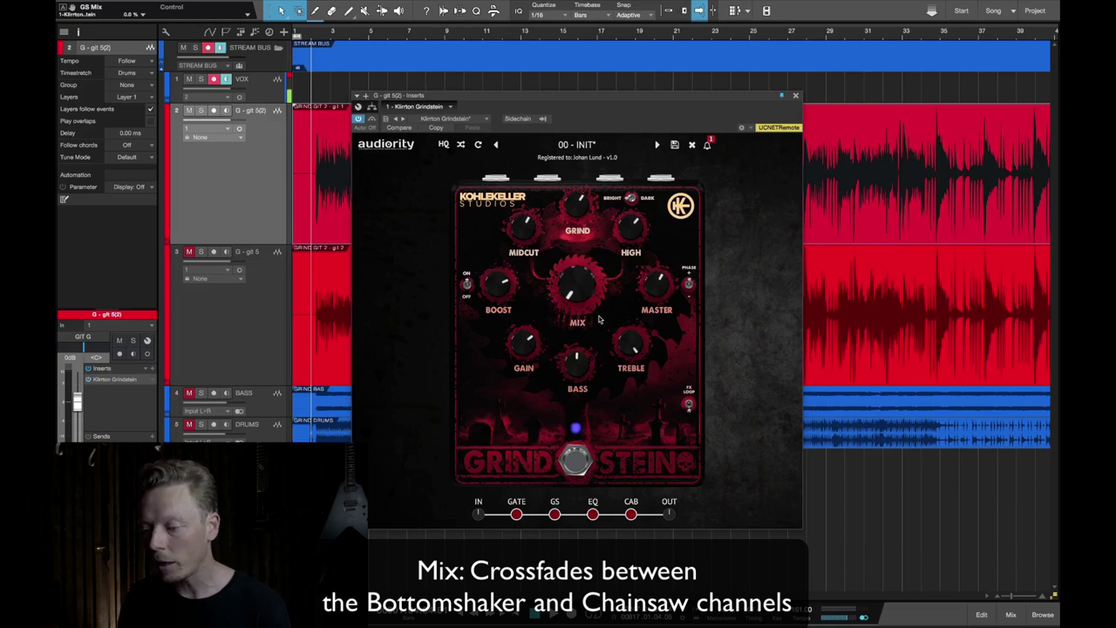
pyautogui.moveTo(567, 294)
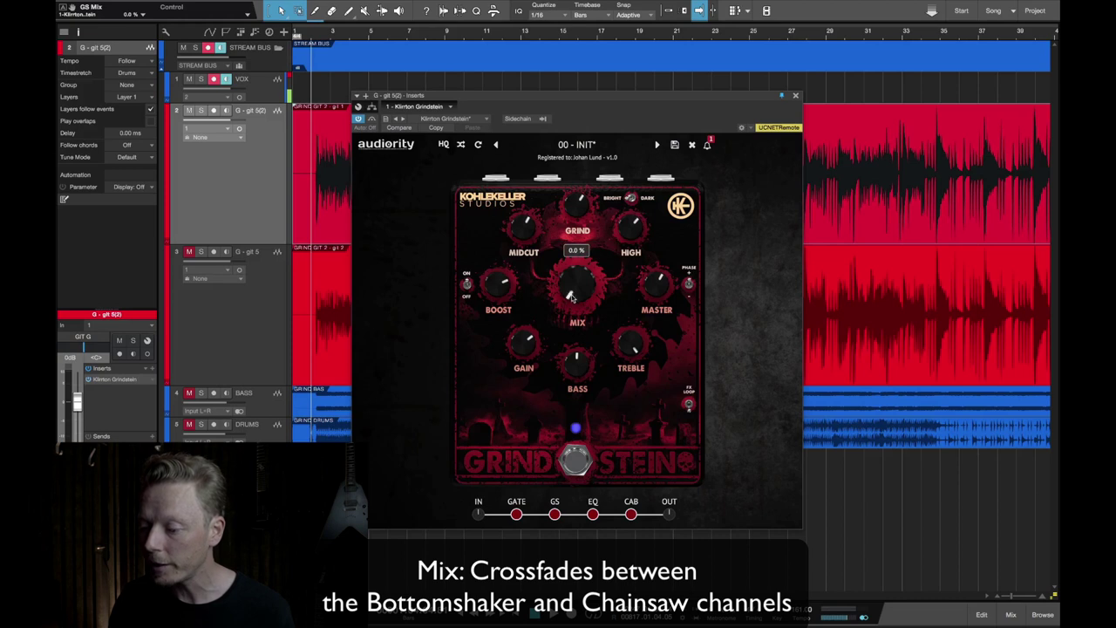
pyautogui.moveTo(582, 300); pyautogui.dragTo(602, 218)
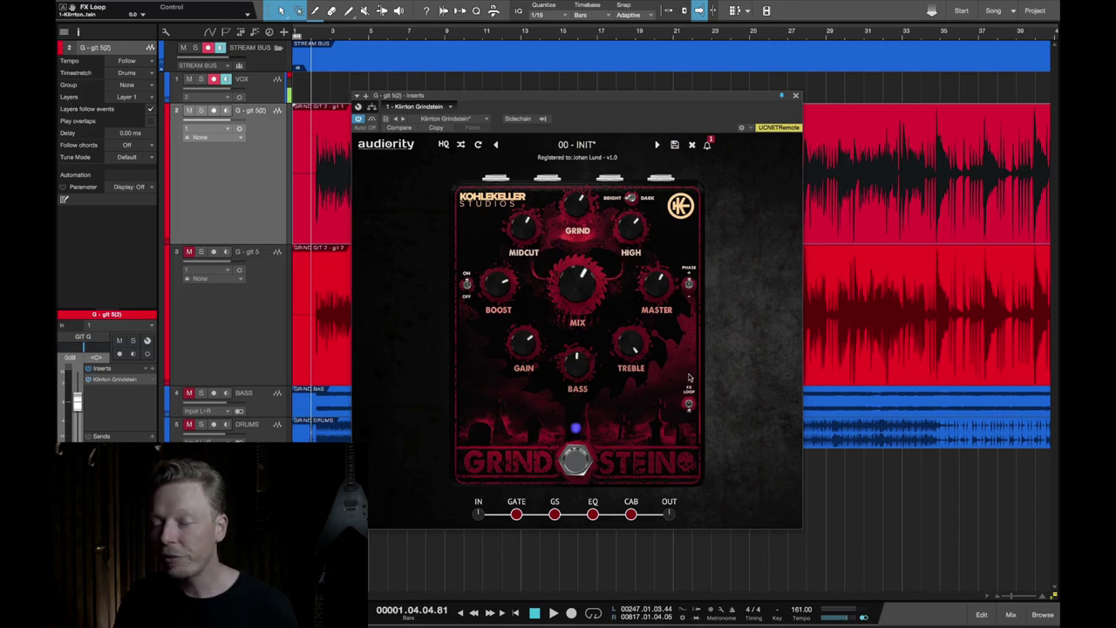
# - Try the Grindstein's FX loop switch and set it back to its original position
pyautogui.click(689, 403)
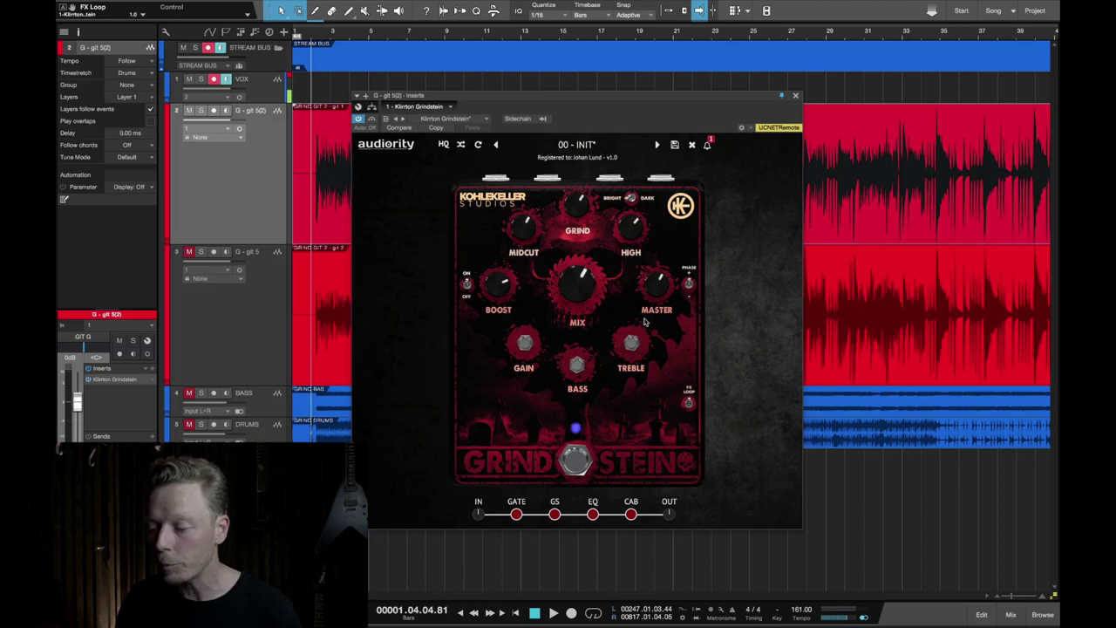
pyautogui.click(691, 404)
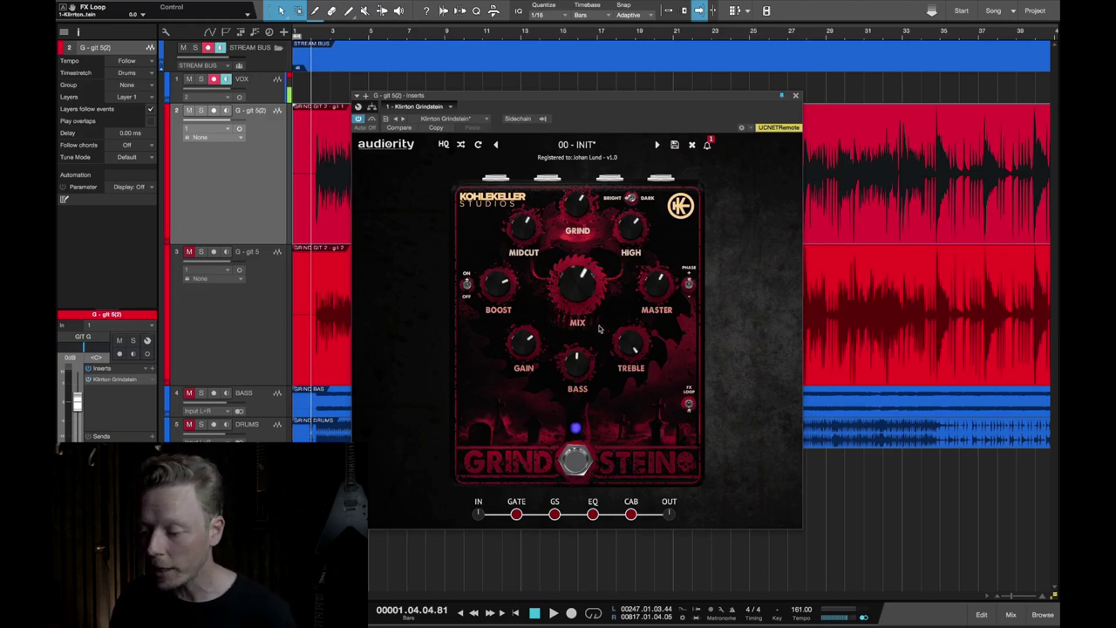
# - Play the guitar track and raise the Grindstein's Bass to 100%
pyautogui.press('space')
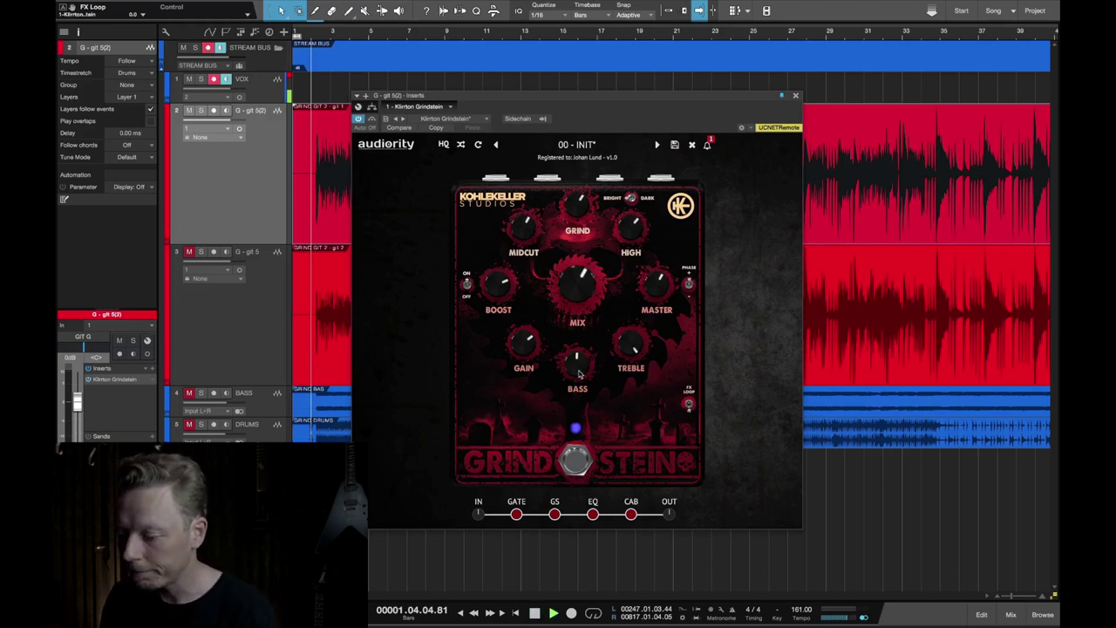
pyautogui.moveTo(578, 364); pyautogui.dragTo(580, 301)
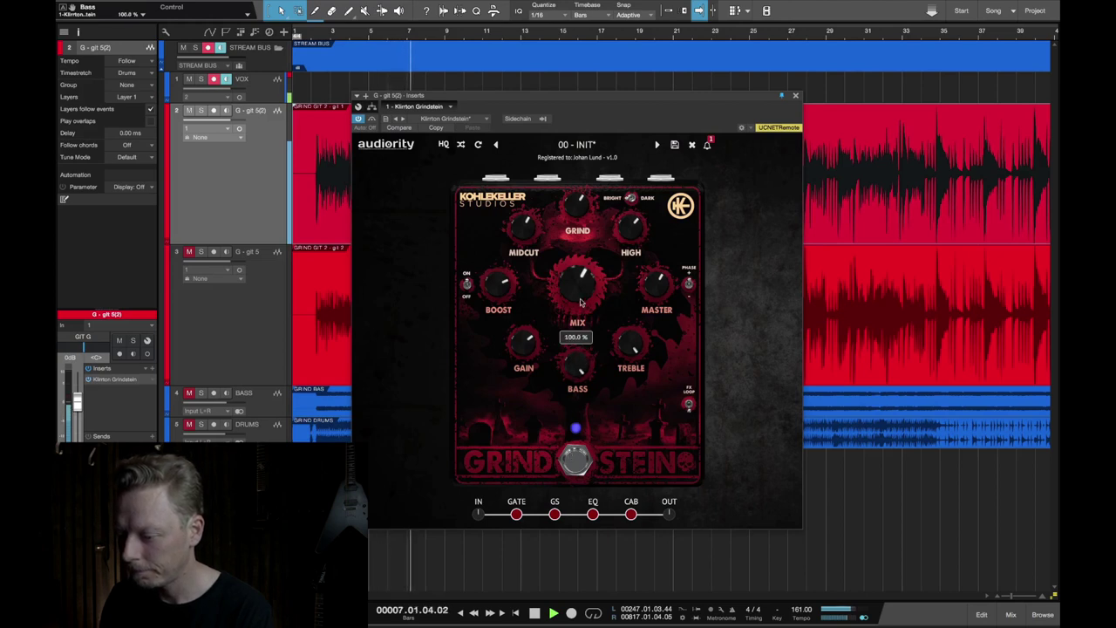
# - Sweep the Grindstein's Treble up to 100% and ease it back slightly, and set Master to about 61.4%
pyautogui.moveTo(626, 379)
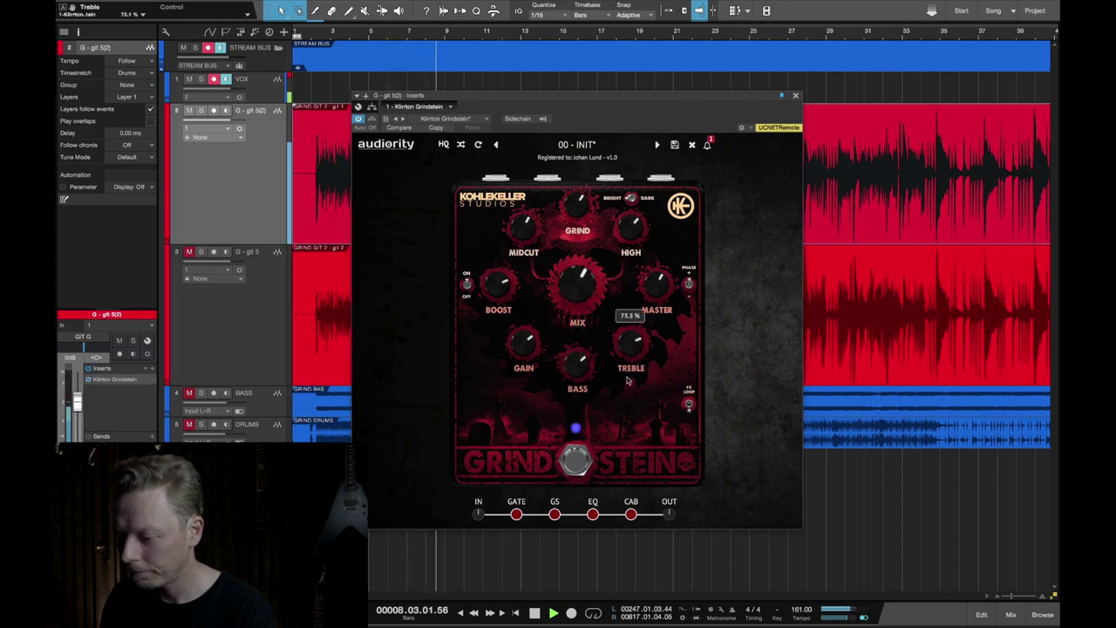
pyautogui.moveTo(626, 379); pyautogui.dragTo(625, 329)
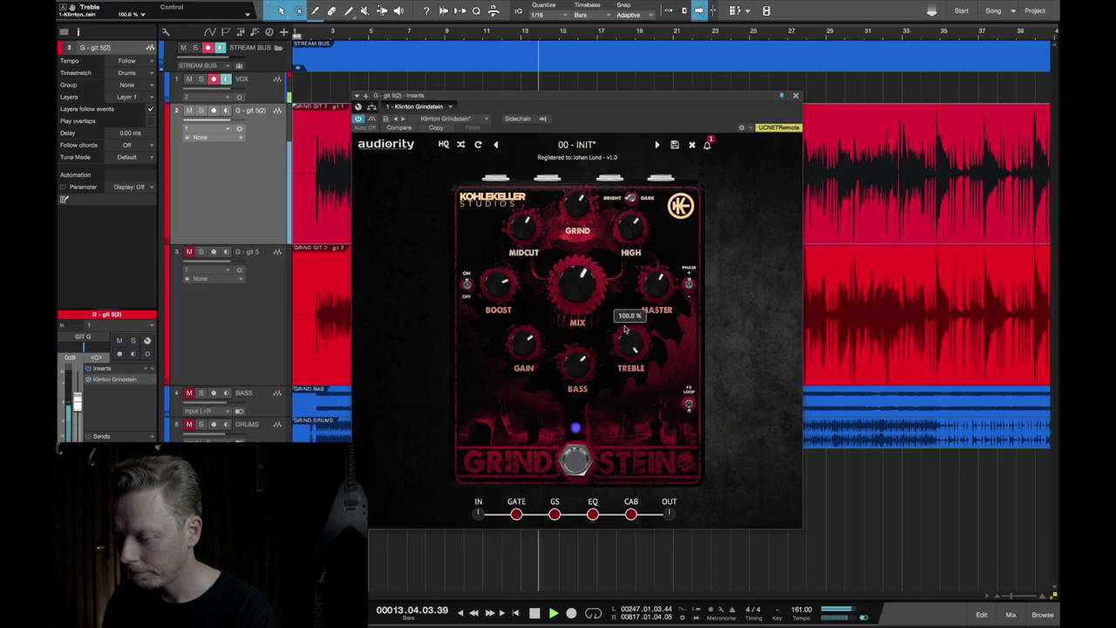
pyautogui.moveTo(647, 303)
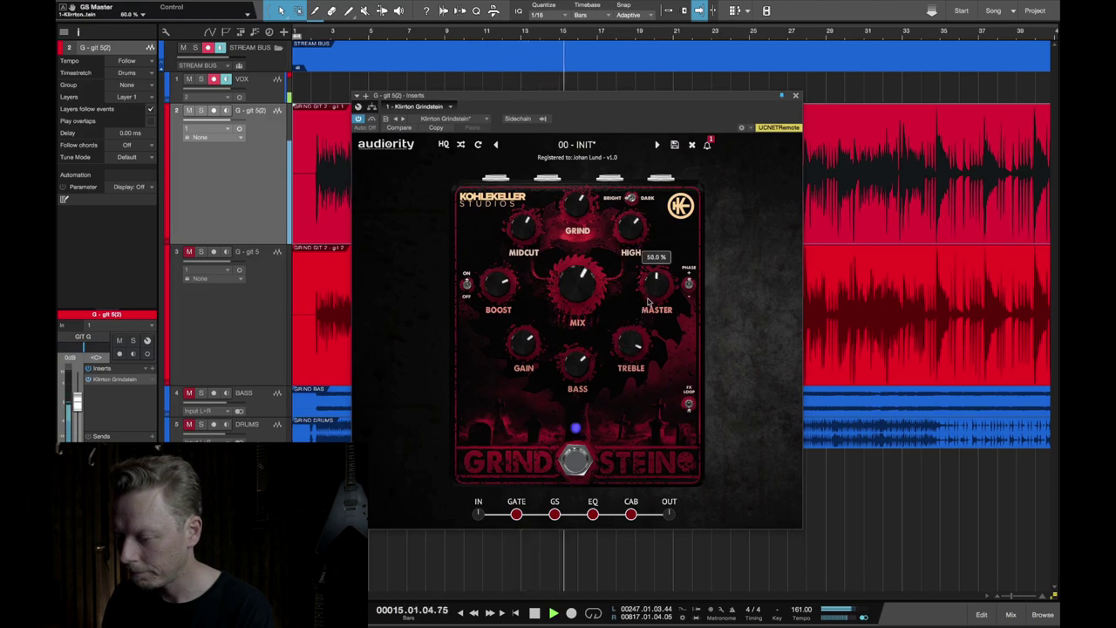
pyautogui.moveTo(648, 303)
pyautogui.mouseDown()
pyautogui.moveTo(646, 347)
pyautogui.moveTo(651, 229)
pyautogui.moveTo(647, 282)
pyautogui.mouseUp()
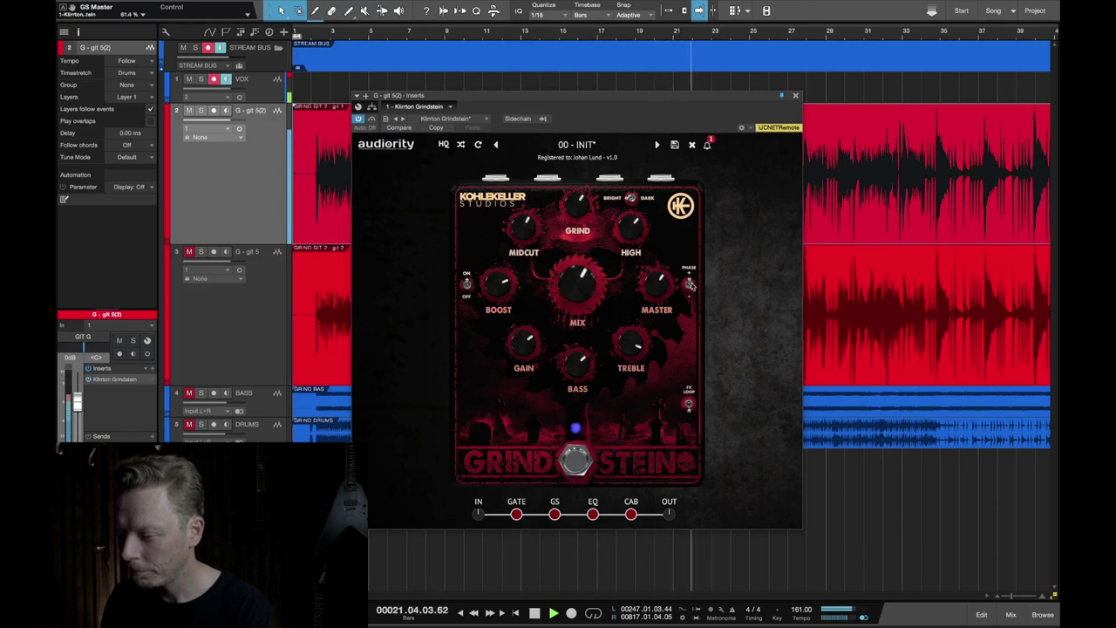
# - Invert the Phase switch and return it to positive, and sweep High down to 0% and back up to about 63.8%
pyautogui.click(689, 284)
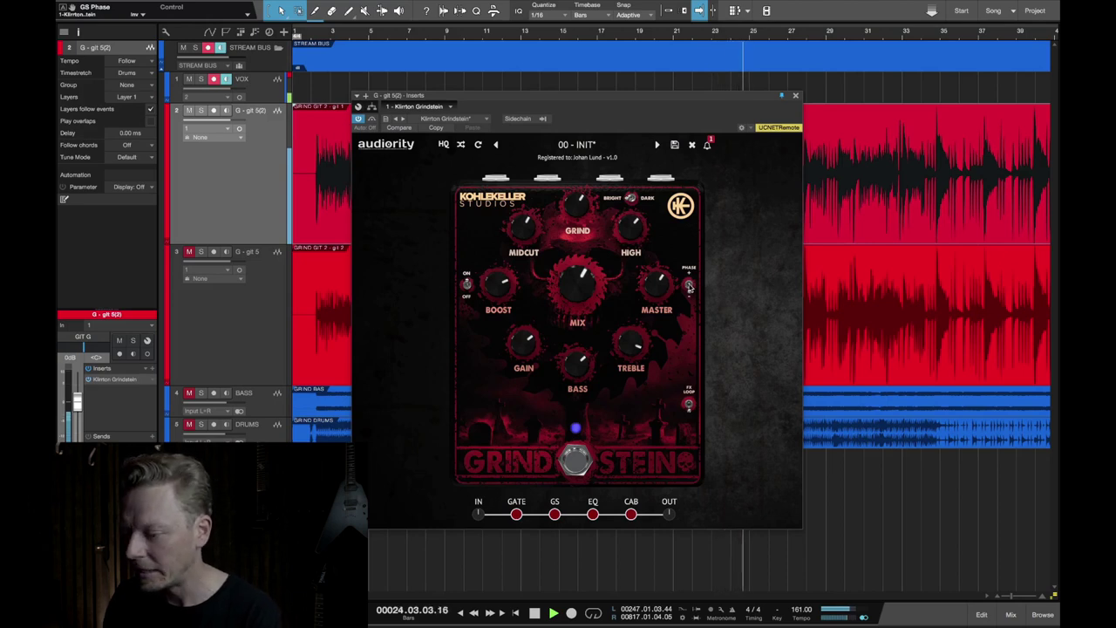
pyautogui.click(689, 284)
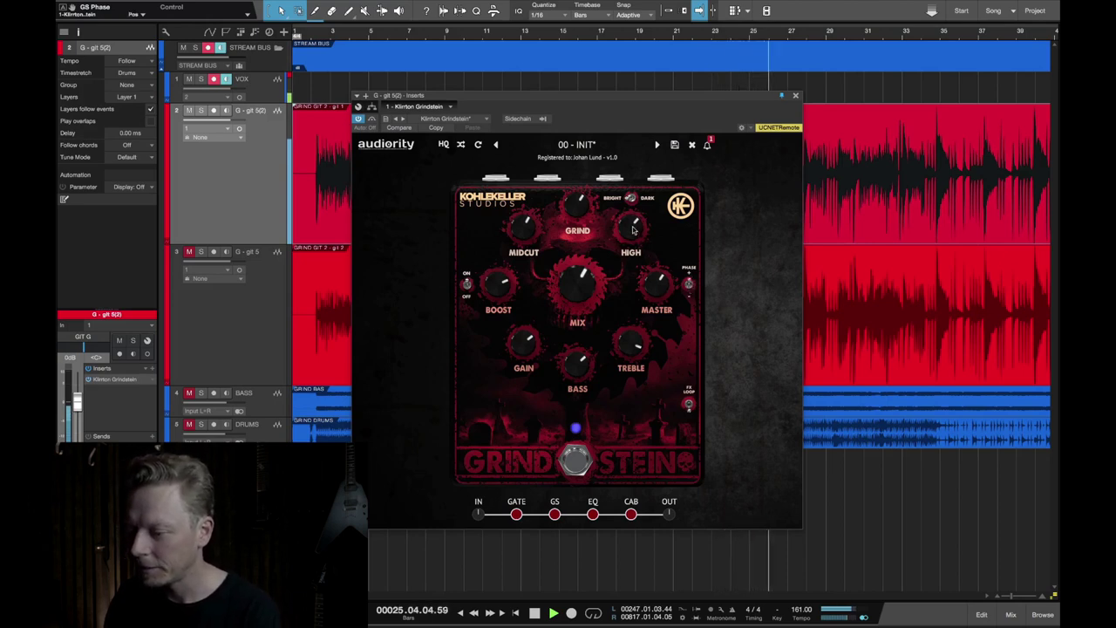
pyautogui.moveTo(634, 229); pyautogui.dragTo(628, 272)
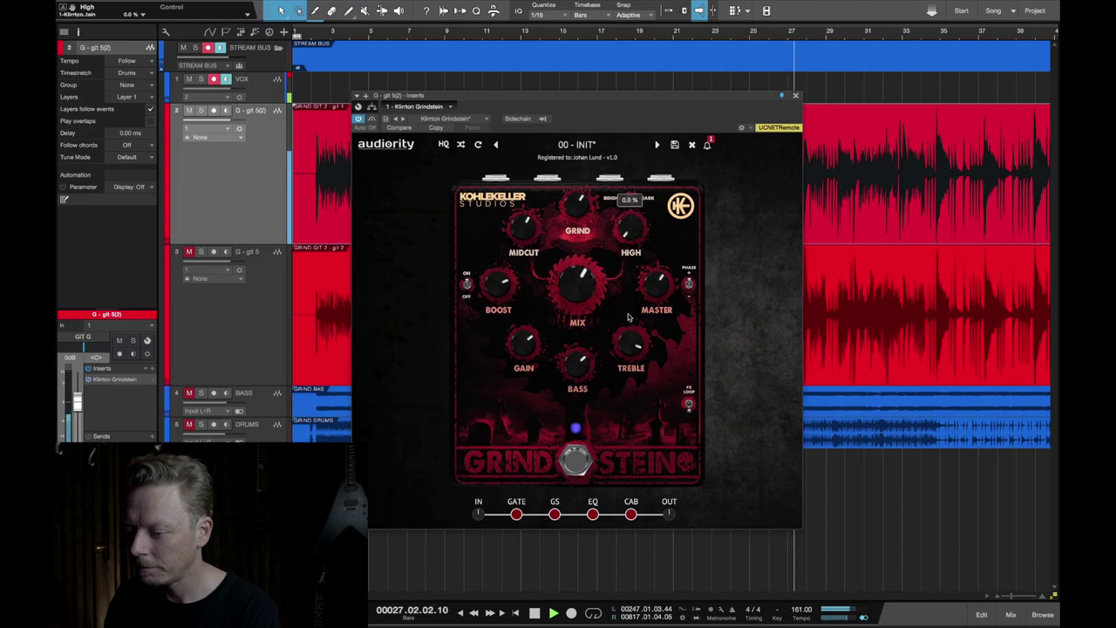
pyautogui.moveTo(628, 322); pyautogui.dragTo(629, 126)
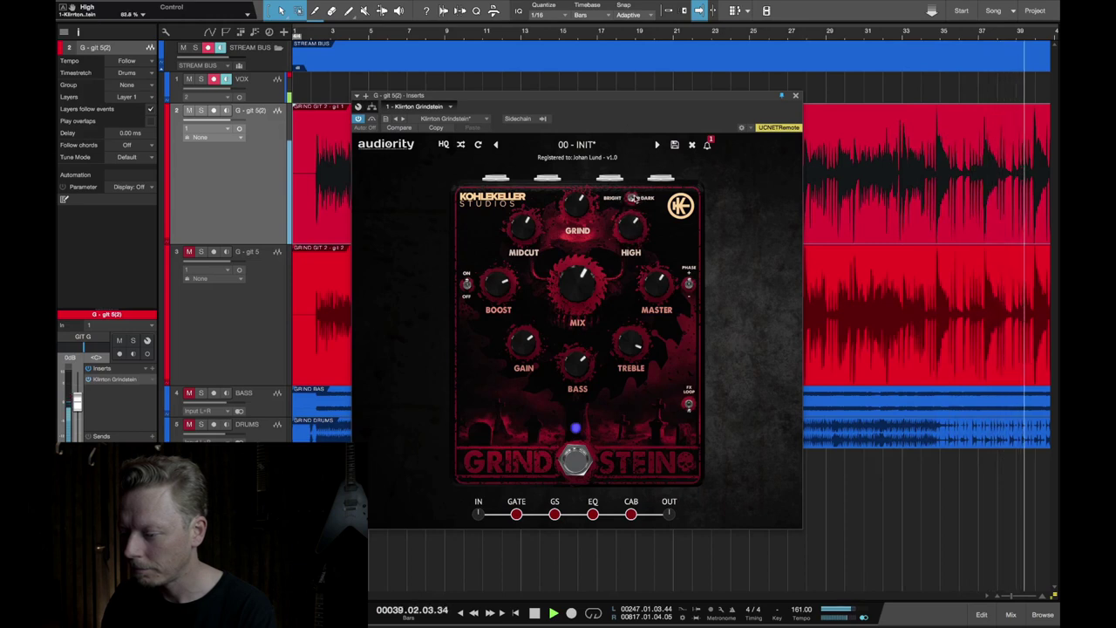
# - Sweep the Grind control down to 0% and up to 100% while the guitar plays
pyautogui.moveTo(579, 206); pyautogui.dragTo(577, 295)
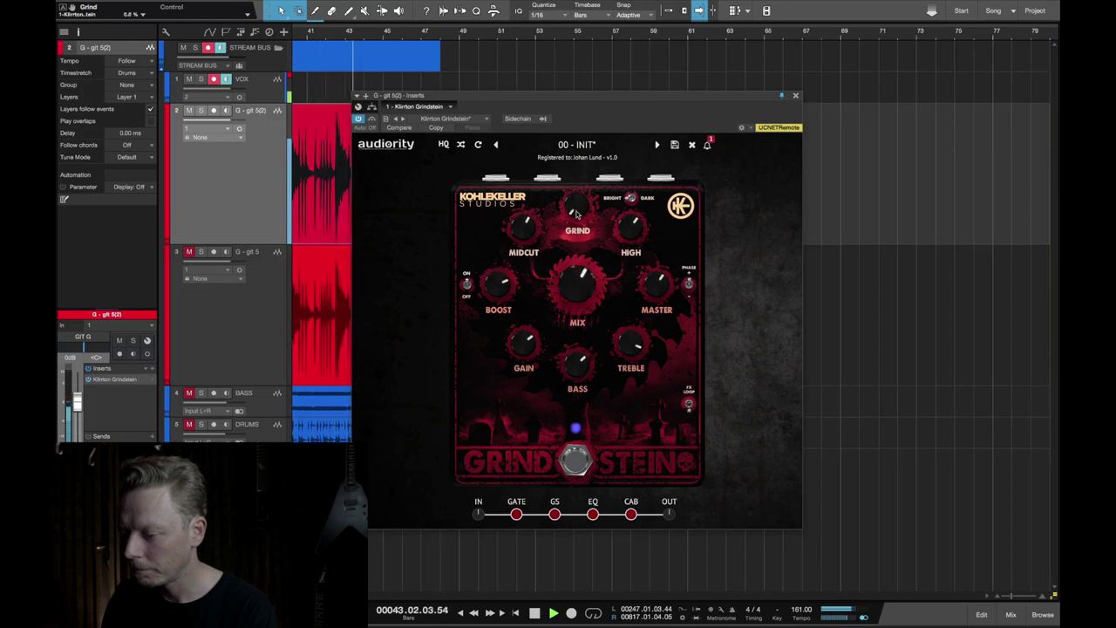
pyautogui.moveTo(574, 199); pyautogui.dragTo(574, 122)
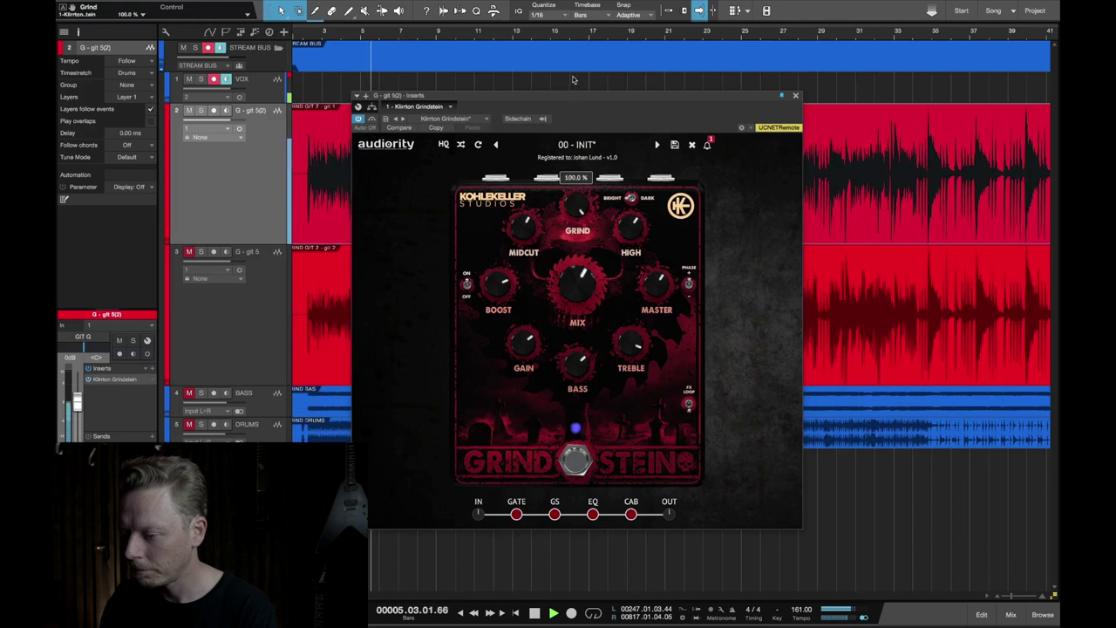
pyautogui.moveTo(573, 79); pyautogui.dragTo(573, 82)
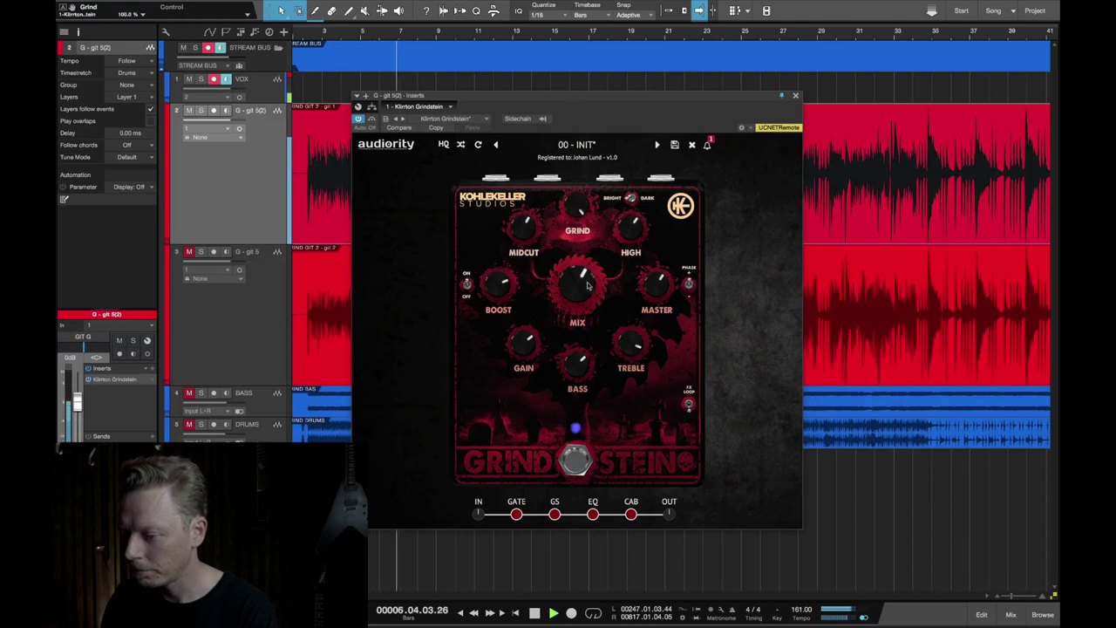
# - With Grind at 100%, sweep Mix down to 0% and bring it back above the middle
pyautogui.moveTo(573, 301); pyautogui.dragTo(574, 240)
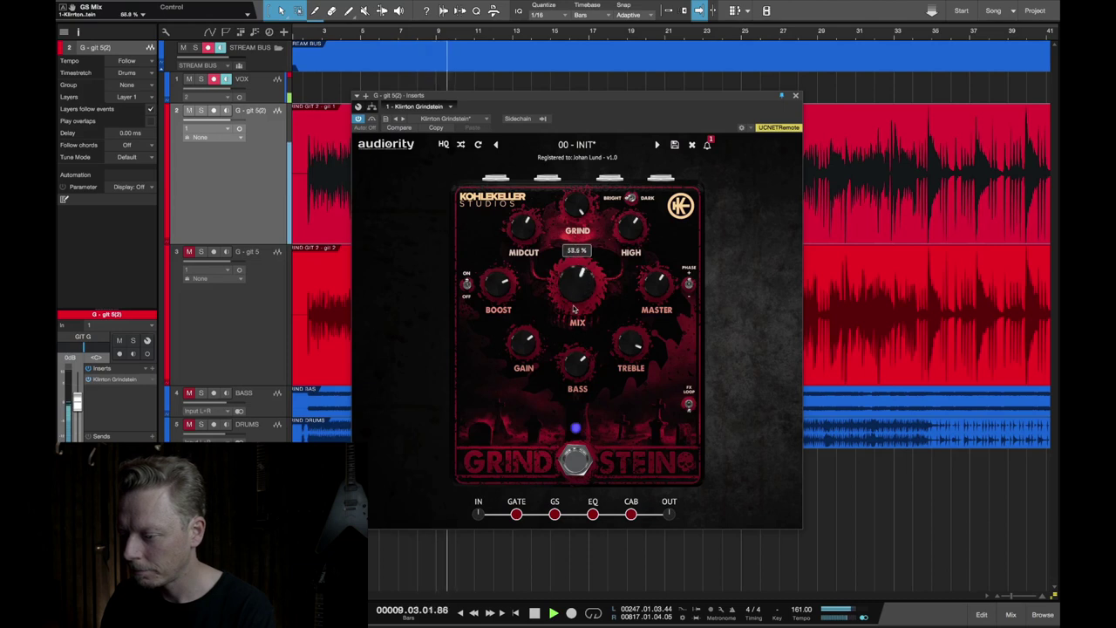
pyautogui.moveTo(571, 367); pyautogui.dragTo(571, 380)
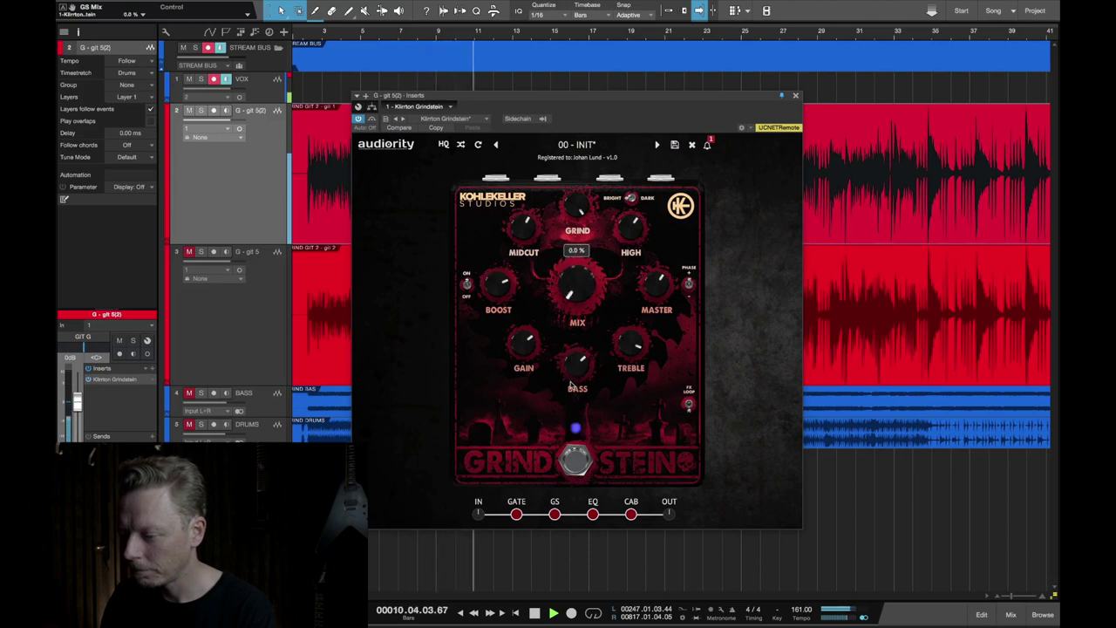
pyautogui.moveTo(576, 298)
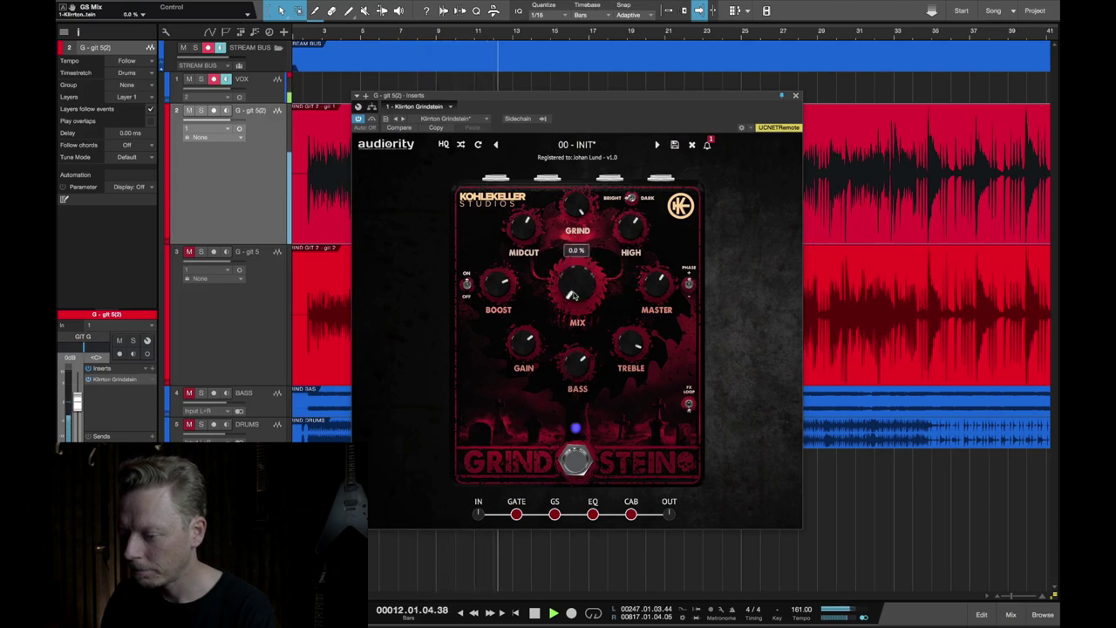
pyautogui.moveTo(573, 296); pyautogui.dragTo(575, 240)
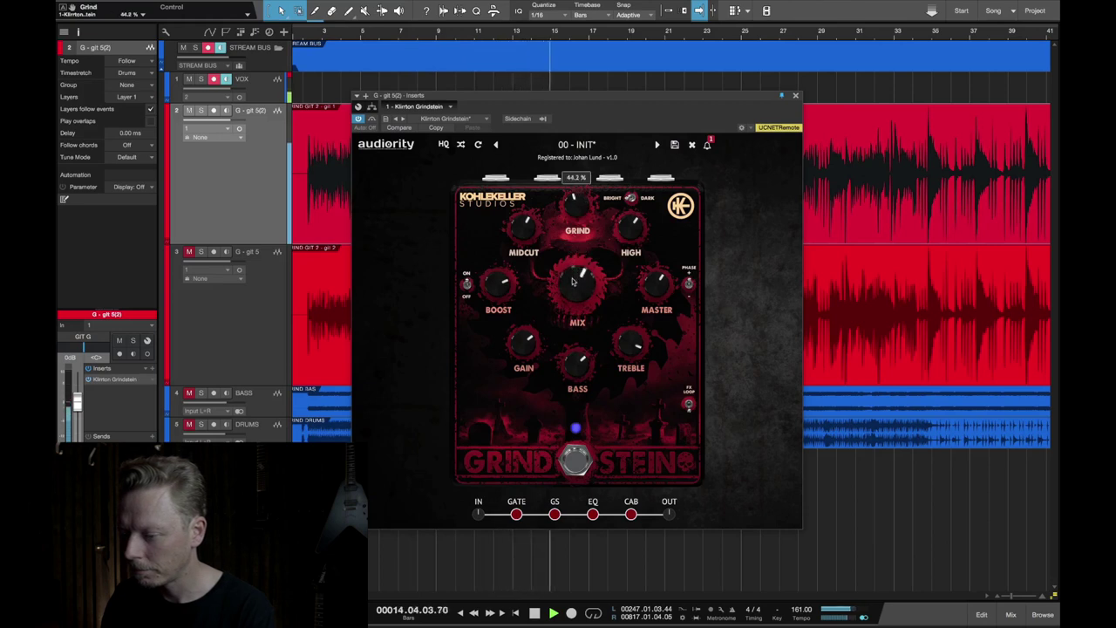
# - Turn Grind down to 0%, readjust Mix near the middle, and raise Grind to 100% again
pyautogui.moveTo(571, 324); pyautogui.dragTo(568, 345)
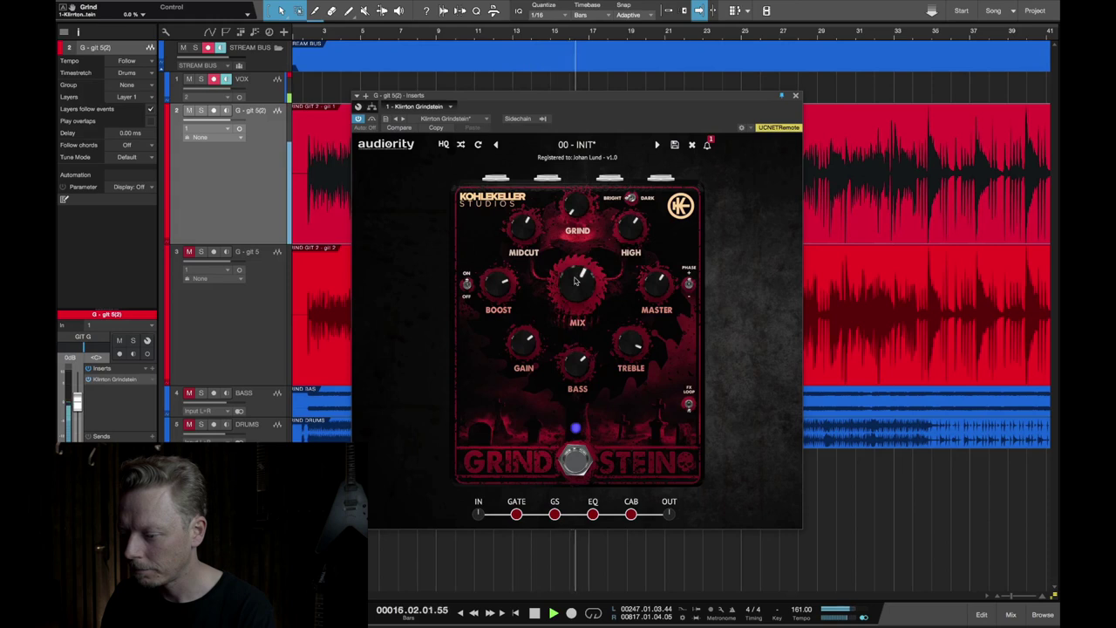
pyautogui.moveTo(575, 281); pyautogui.dragTo(571, 250)
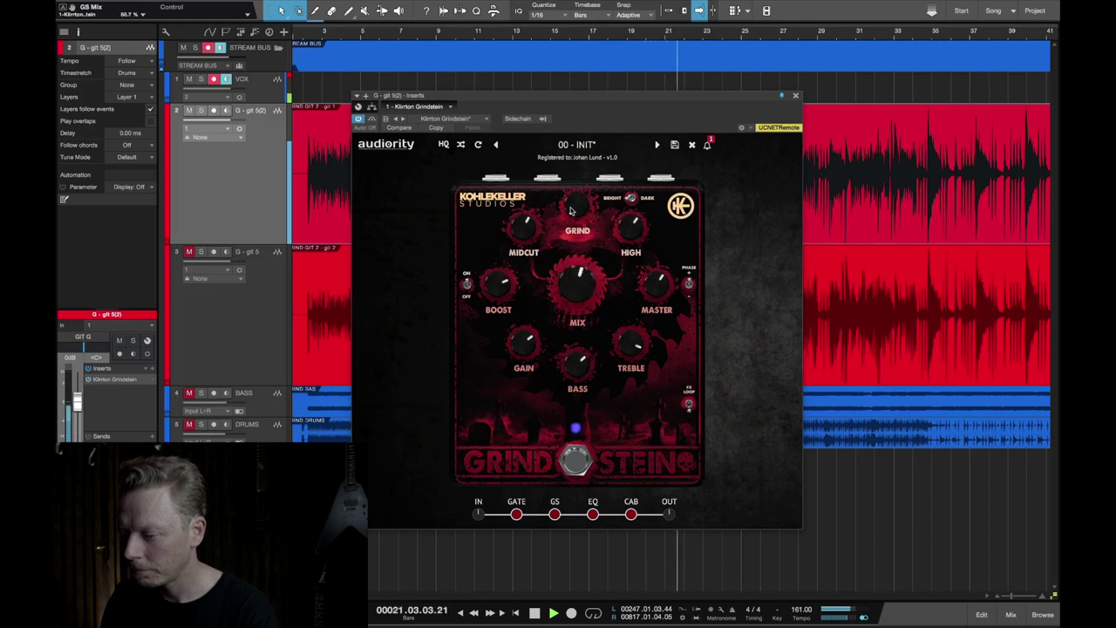
pyautogui.moveTo(576, 207); pyautogui.dragTo(576, 159)
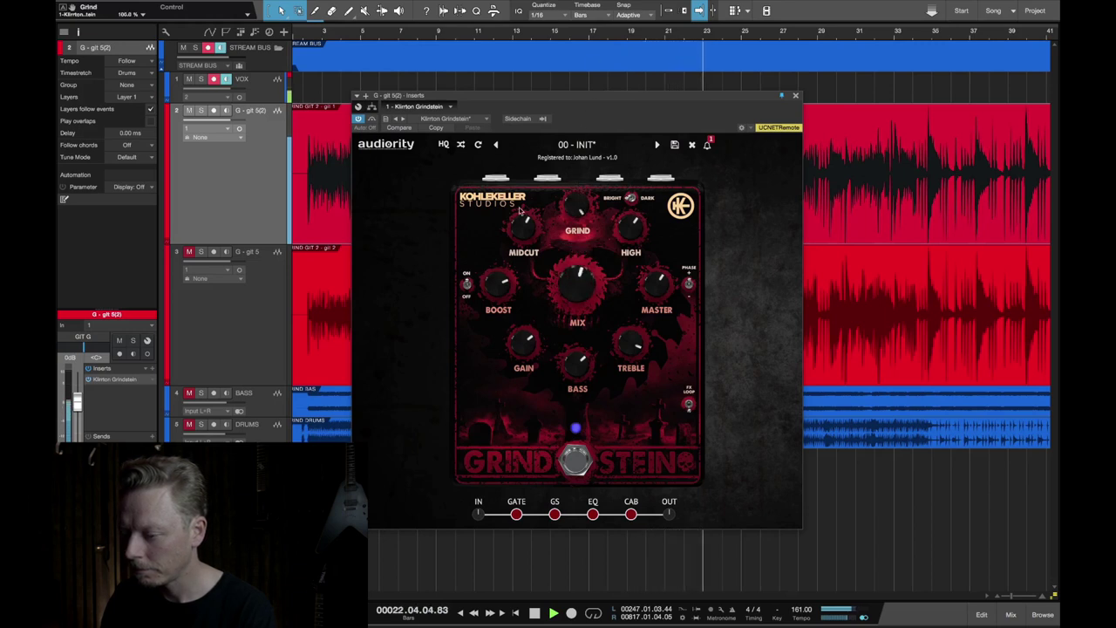
# - With Mix fully up, sweep Midcut down to 0% and back up to 100%
pyautogui.moveTo(521, 229); pyautogui.dragTo(522, 266)
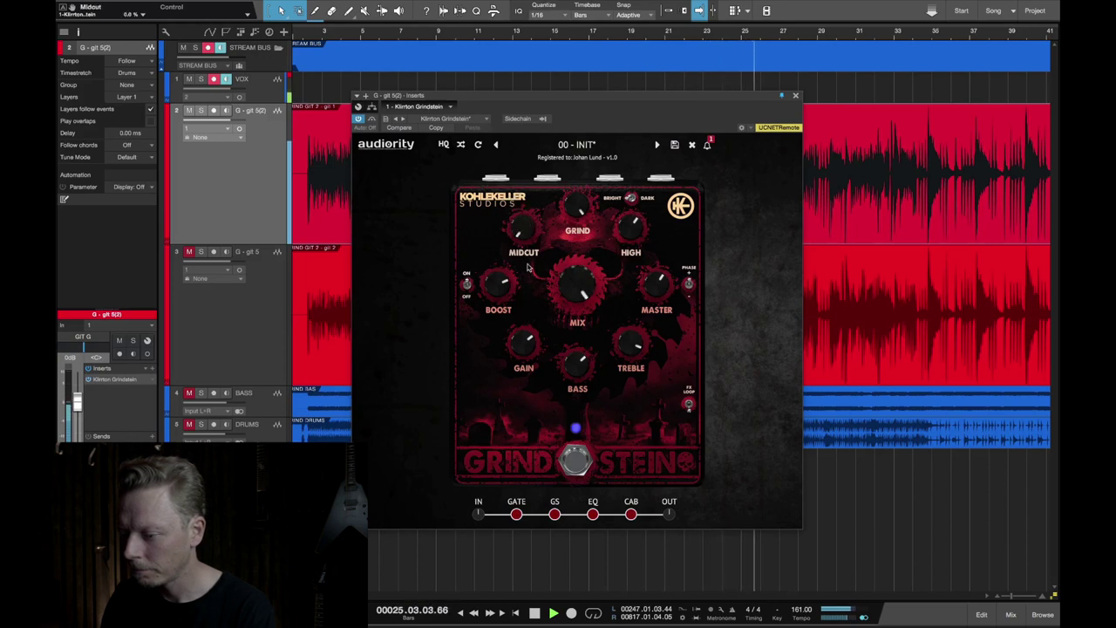
pyautogui.moveTo(517, 230); pyautogui.dragTo(518, 184)
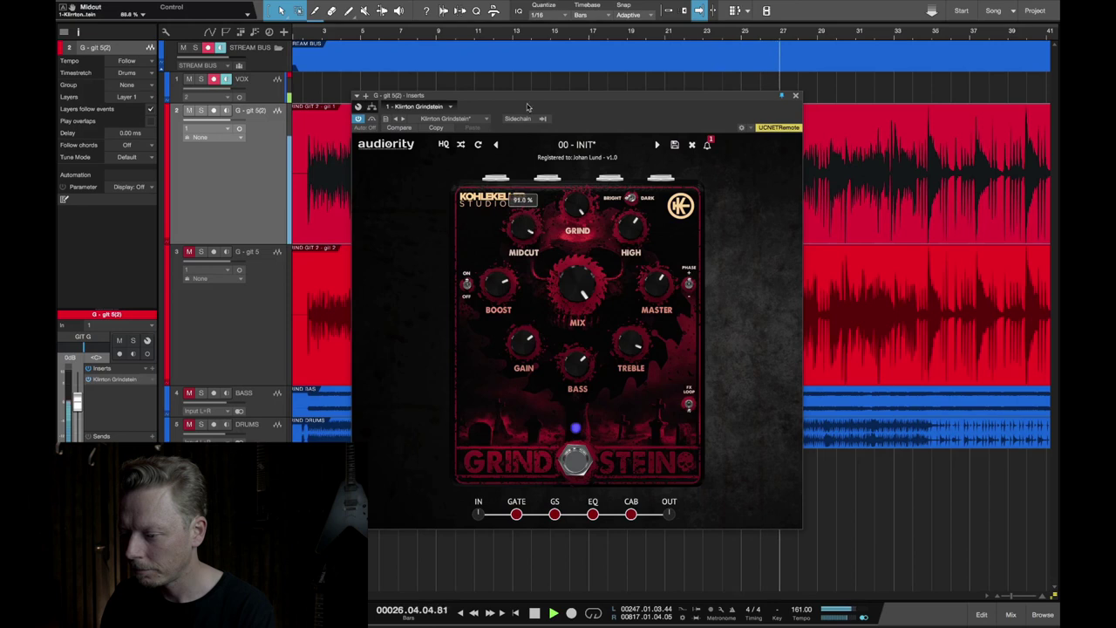
pyautogui.moveTo(528, 106); pyautogui.dragTo(528, 87)
# - Bring Mix and Grind back to moderately above the middle, and sweep Midcut down and up to 100%
pyautogui.moveTo(575, 277); pyautogui.dragTo(575, 296)
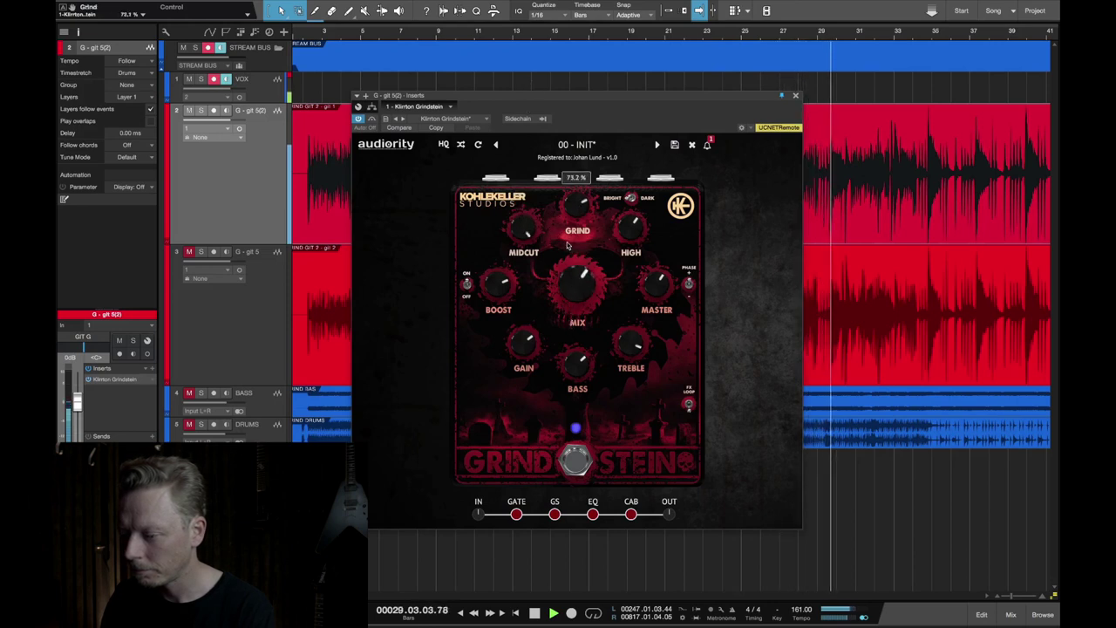
pyautogui.moveTo(523, 228); pyautogui.dragTo(517, 366)
pyautogui.moveTo(529, 225); pyautogui.dragTo(525, 130)
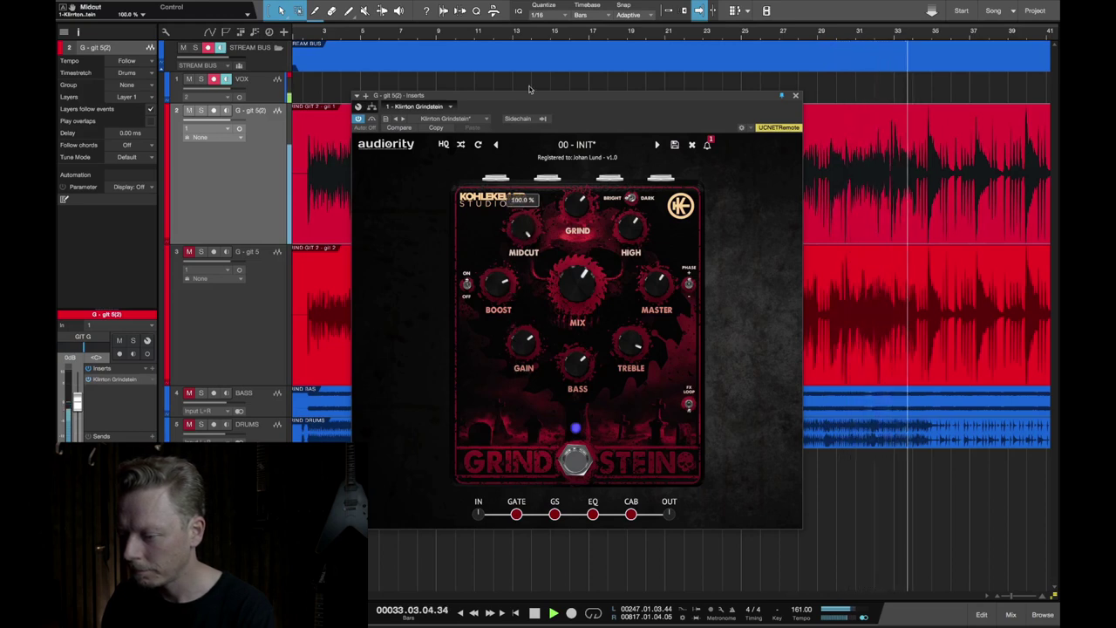
pyautogui.moveTo(576, 205)
pyautogui.mouseDown()
pyautogui.moveTo(573, 174)
pyautogui.moveTo(570, 205)
pyautogui.moveTo(573, 185)
pyautogui.mouseUp()
# - Raise Boost to 100% and compare the guitar with the boost switched off and on, restarting the song from the beginning
pyautogui.moveTo(490, 297); pyautogui.dragTo(494, 246)
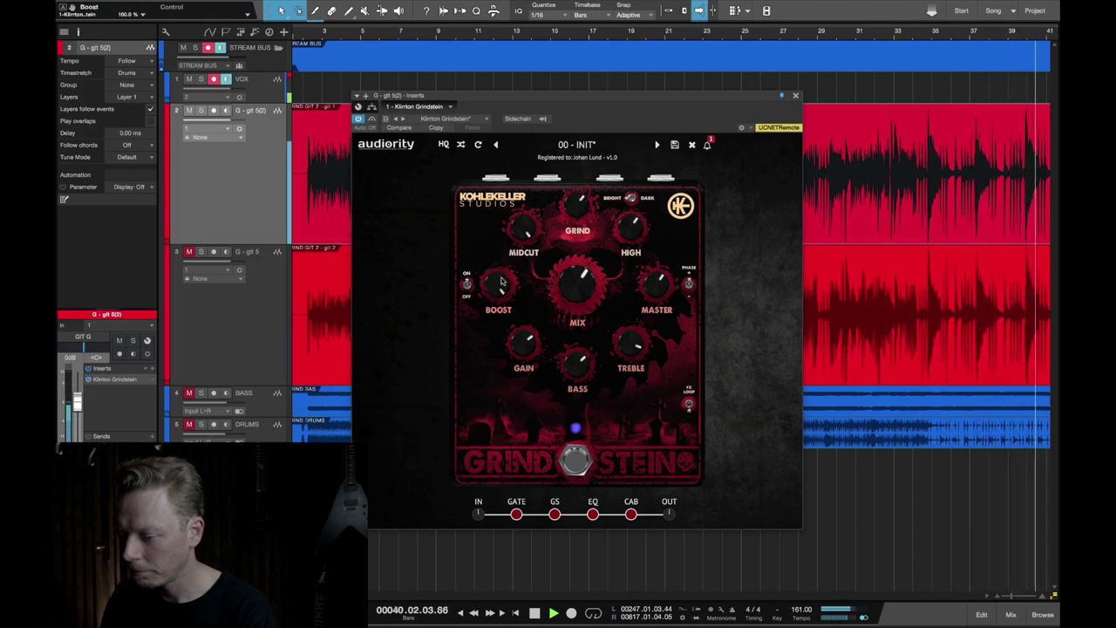
pyautogui.click(468, 284)
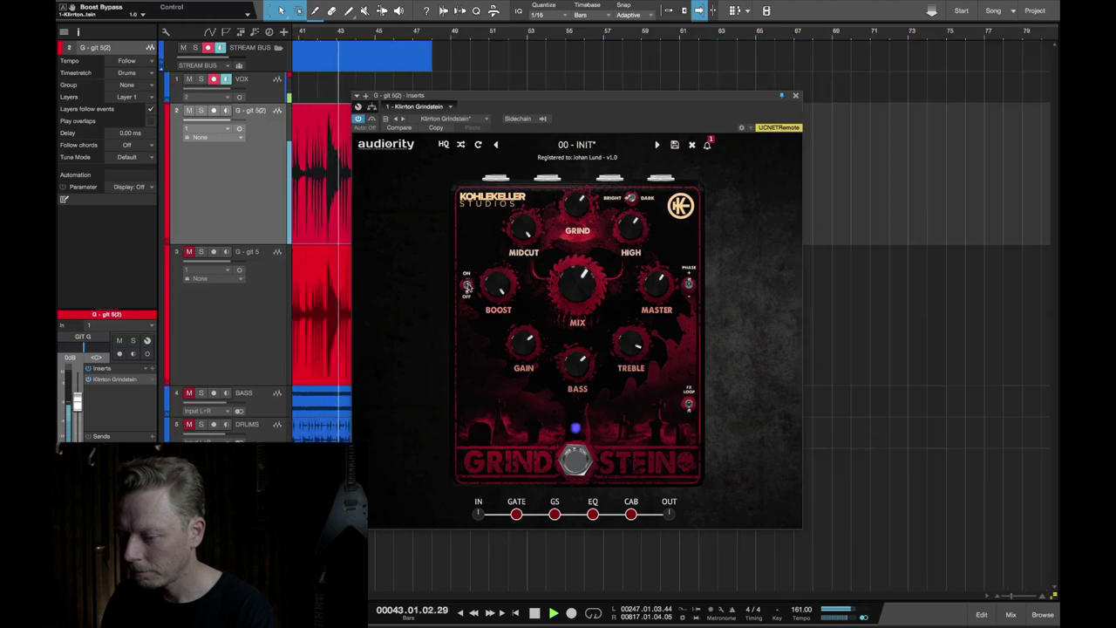
pyautogui.click(468, 285)
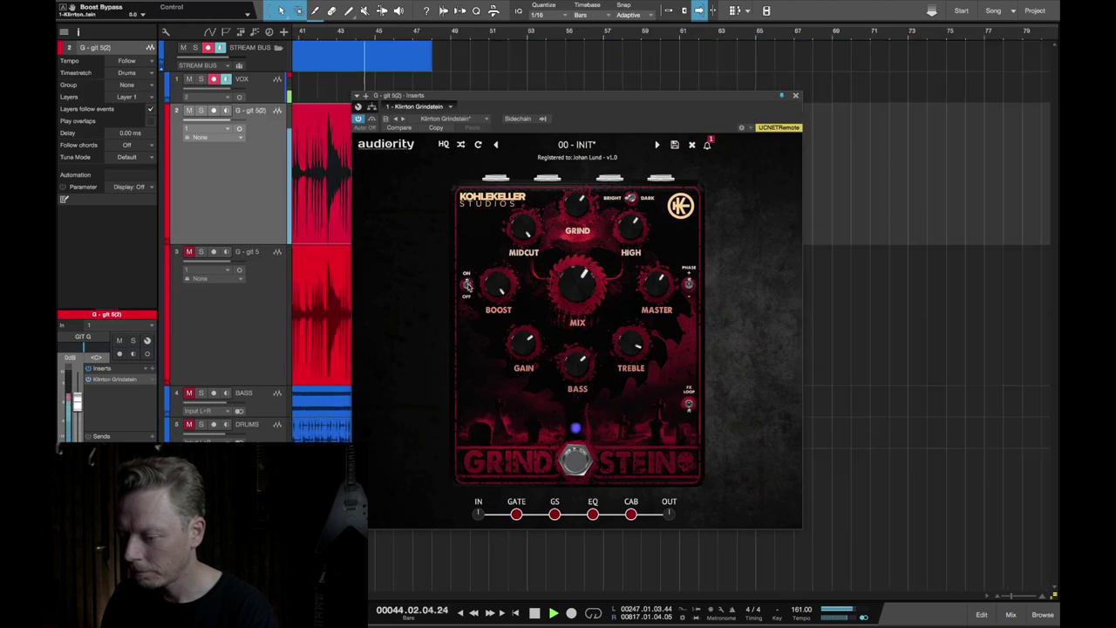
pyautogui.press('Home')
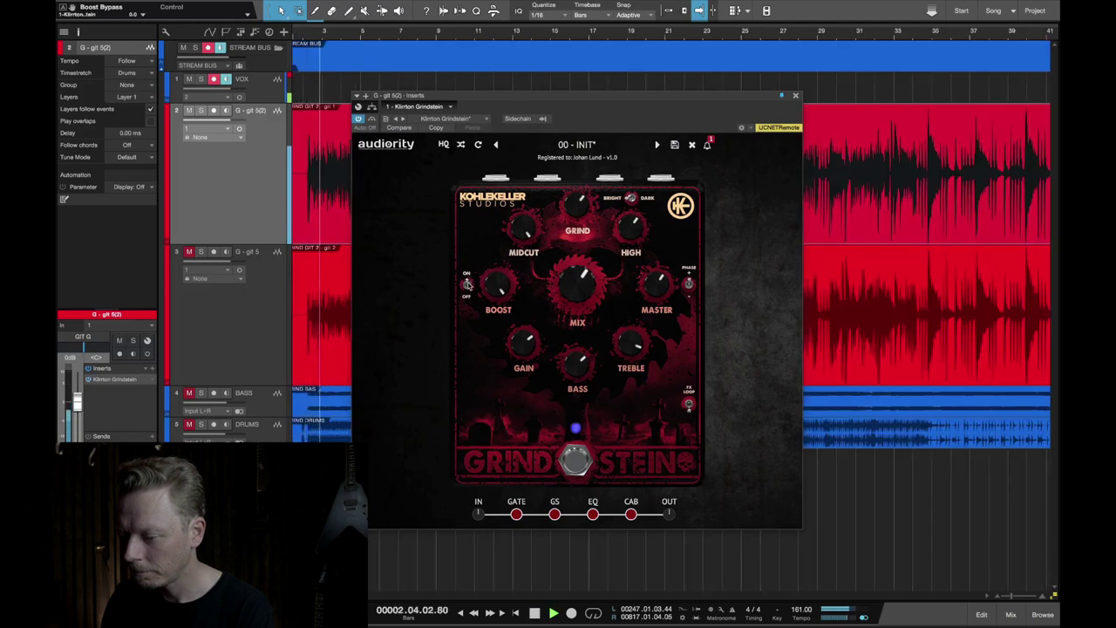
pyautogui.click(468, 284)
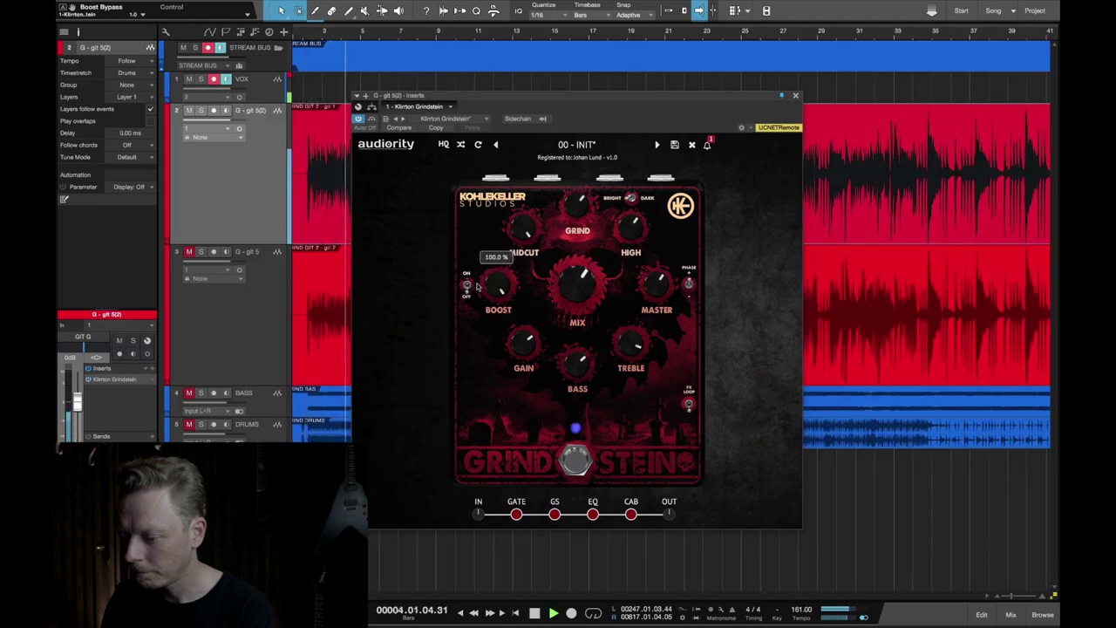
# - Lower Boost to slightly above the middle, and sweep Gain up to 100% and down, leaving it moderately above the middle
pyautogui.moveTo(490, 285); pyautogui.dragTo(490, 299)
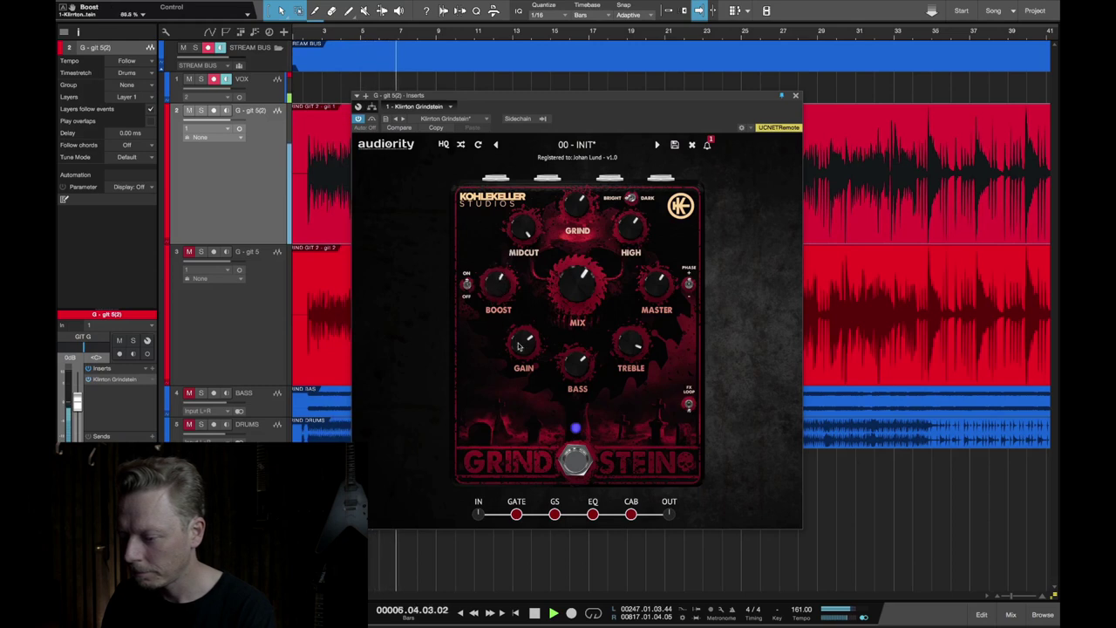
pyautogui.moveTo(521, 336)
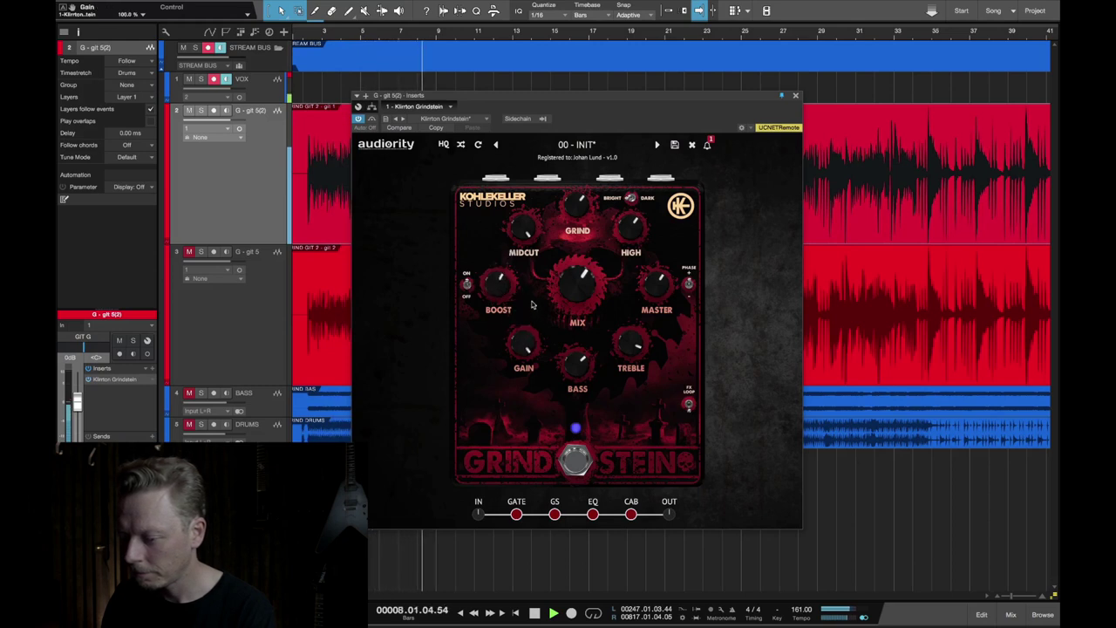
pyautogui.moveTo(525, 332); pyautogui.dragTo(522, 444)
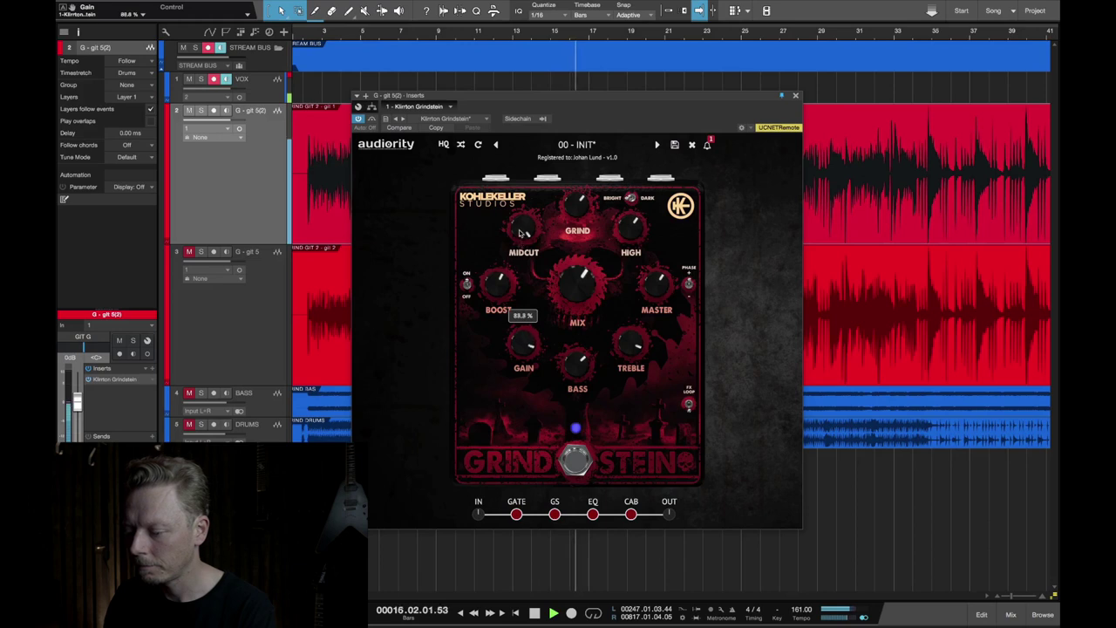
# - Sweep Midcut through its range and leave it at about 82.1%
pyautogui.moveTo(522, 231)
pyautogui.mouseDown()
pyautogui.moveTo(525, 270)
pyautogui.moveTo(526, 245)
pyautogui.mouseUp()
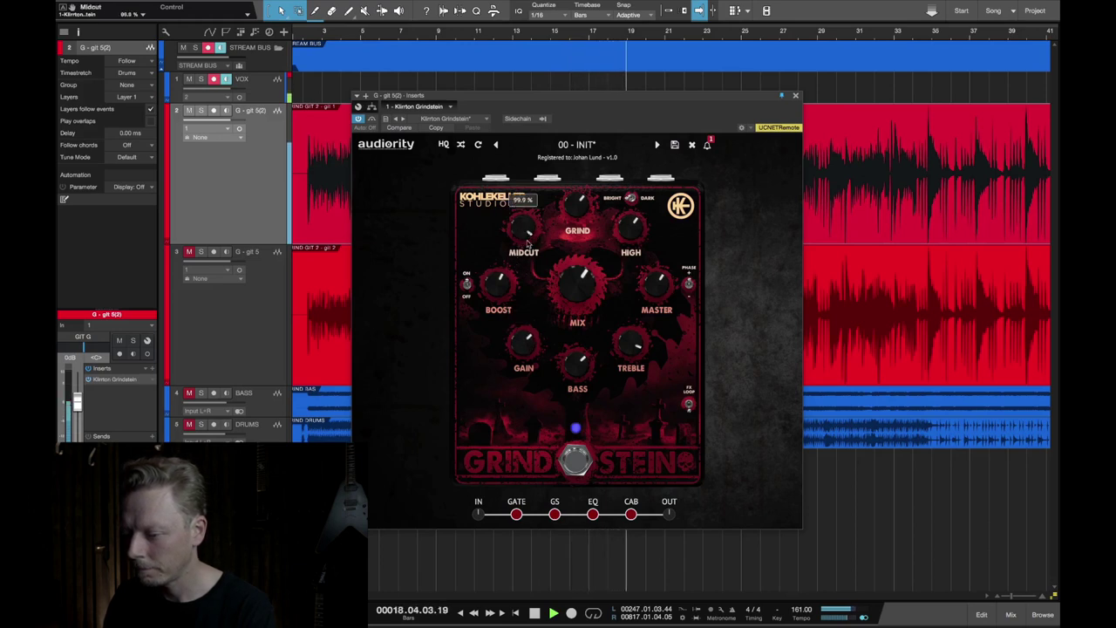
pyautogui.moveTo(524, 306); pyautogui.dragTo(521, 361)
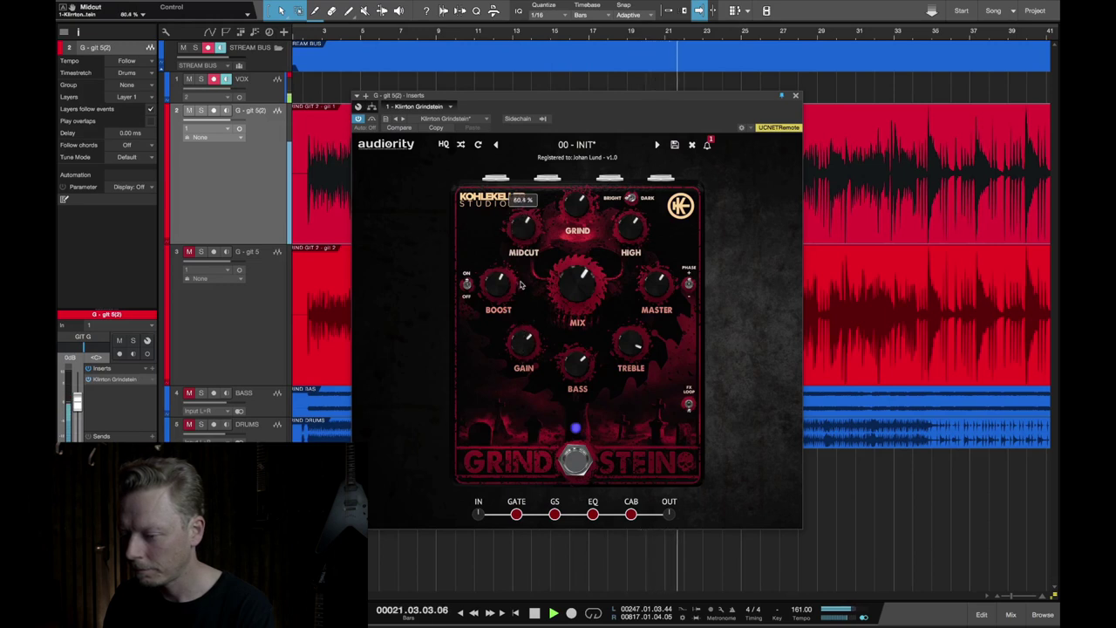
pyautogui.moveTo(520, 285); pyautogui.dragTo(519, 284)
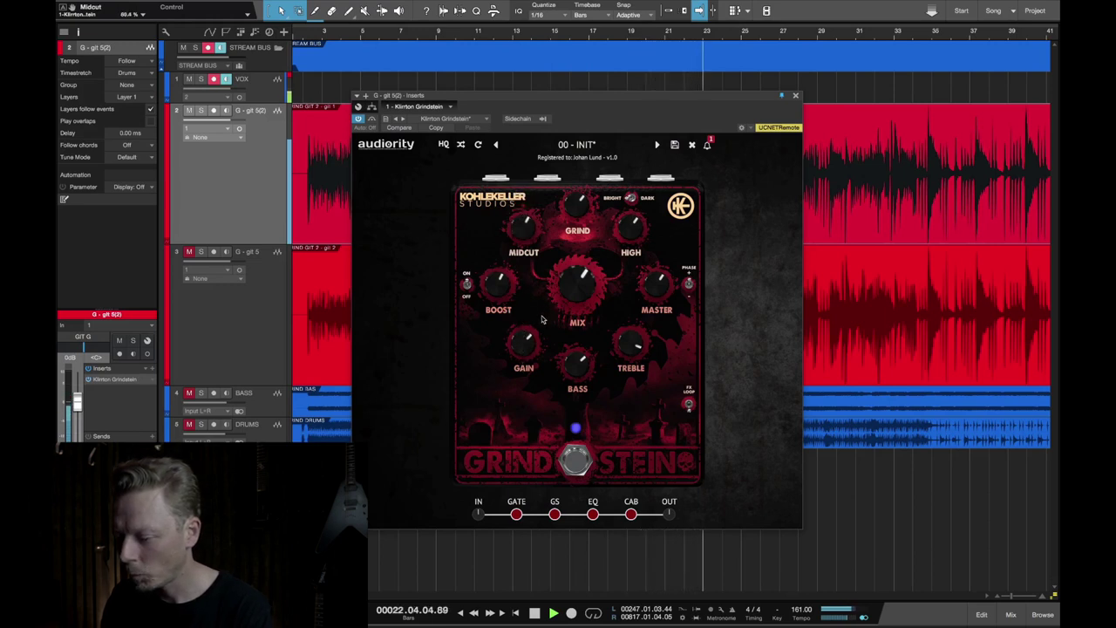
pyautogui.moveTo(529, 236); pyautogui.dragTo(527, 204)
# - Stop playback and open the plugin's EQ stage
pyautogui.press('space')
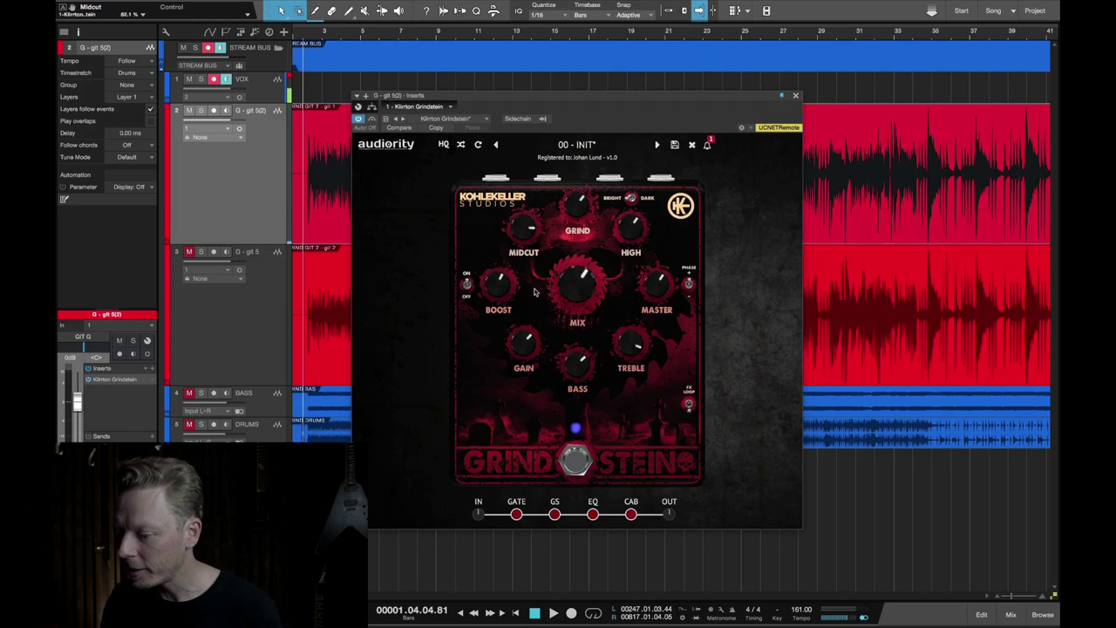
pyautogui.click(593, 514)
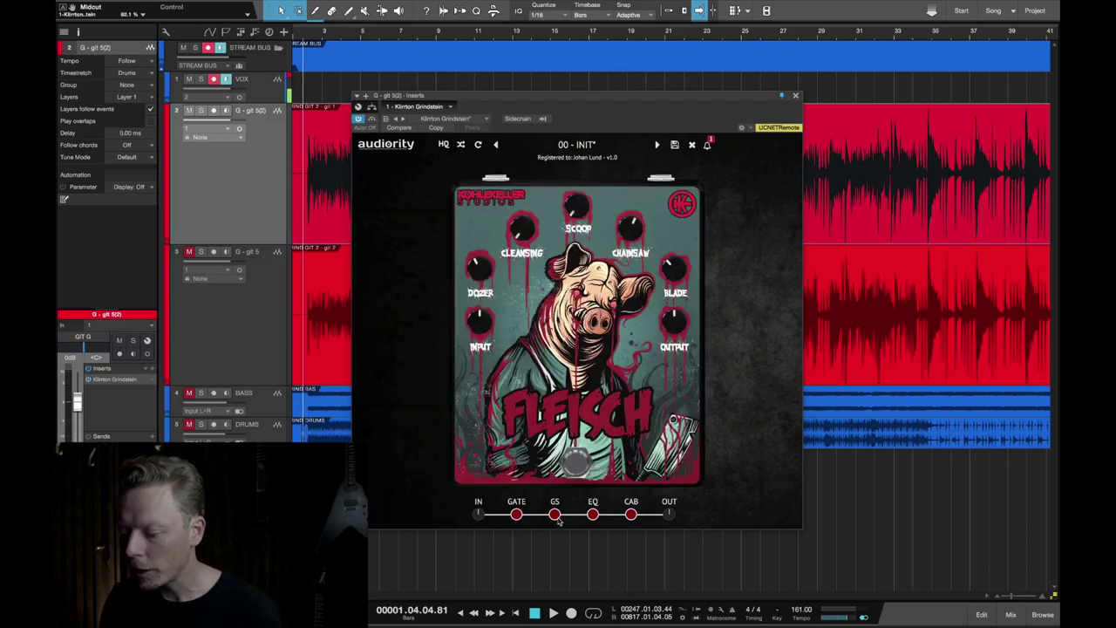
# - Look at the GS stage, return to the EQ stage, and sweep Blade through its range during playback, leaving it near the middle
pyautogui.click(555, 515)
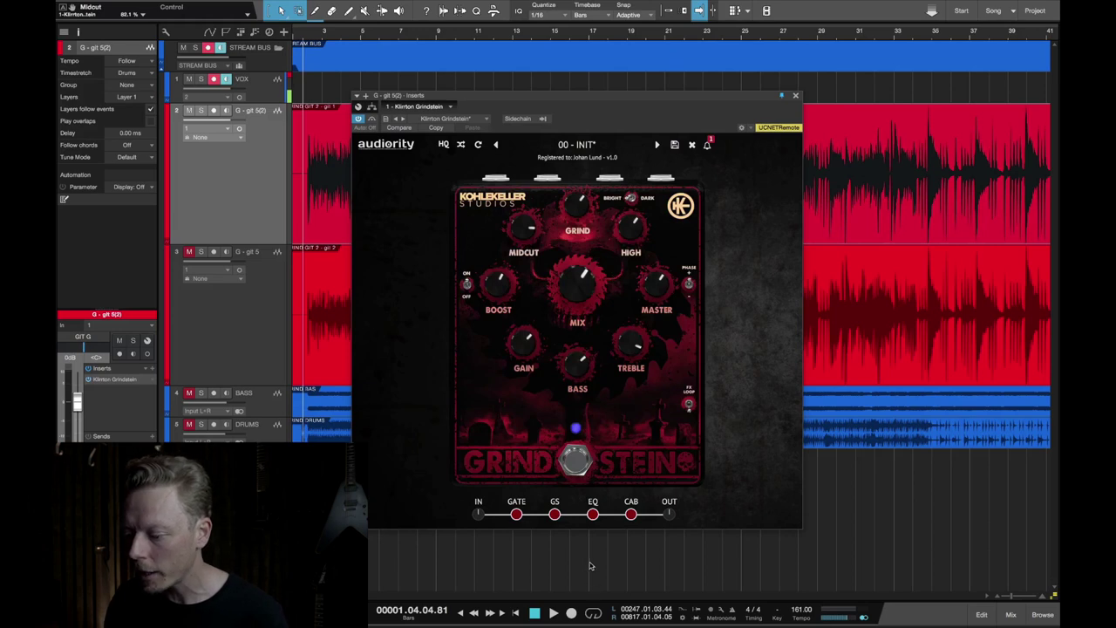
pyautogui.click(592, 515)
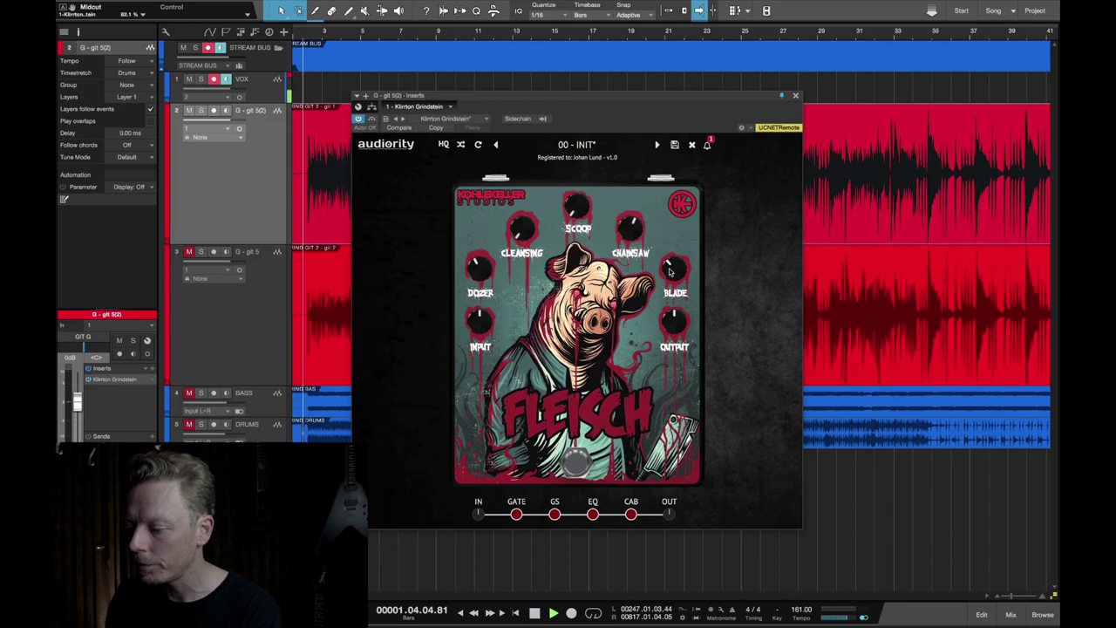
pyautogui.moveTo(670, 272); pyautogui.dragTo(673, 218)
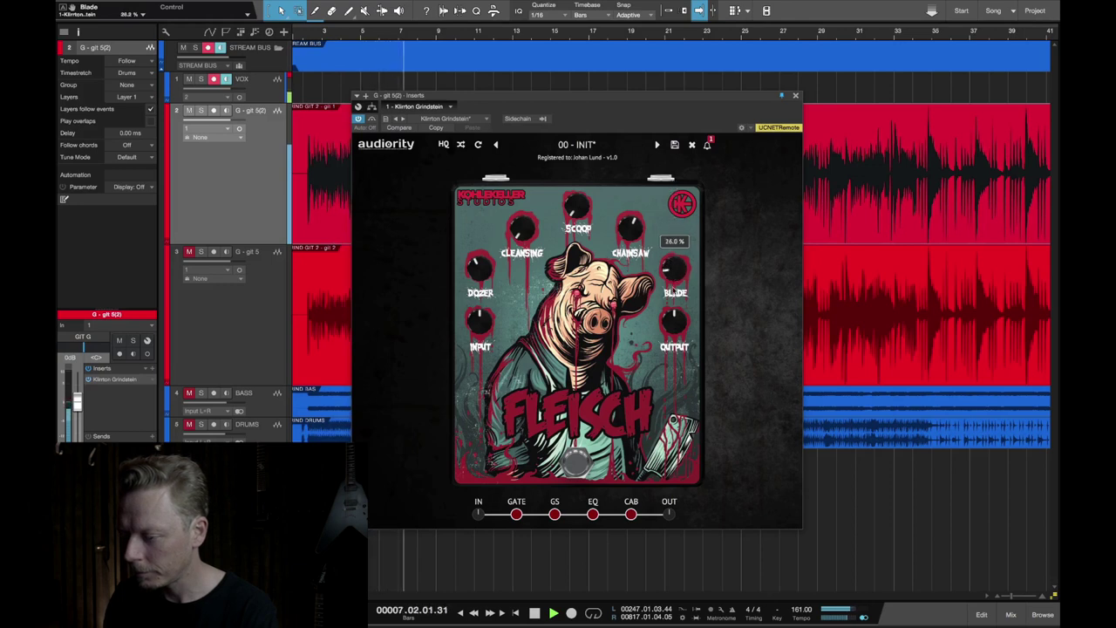
pyautogui.moveTo(672, 290); pyautogui.dragTo(674, 298)
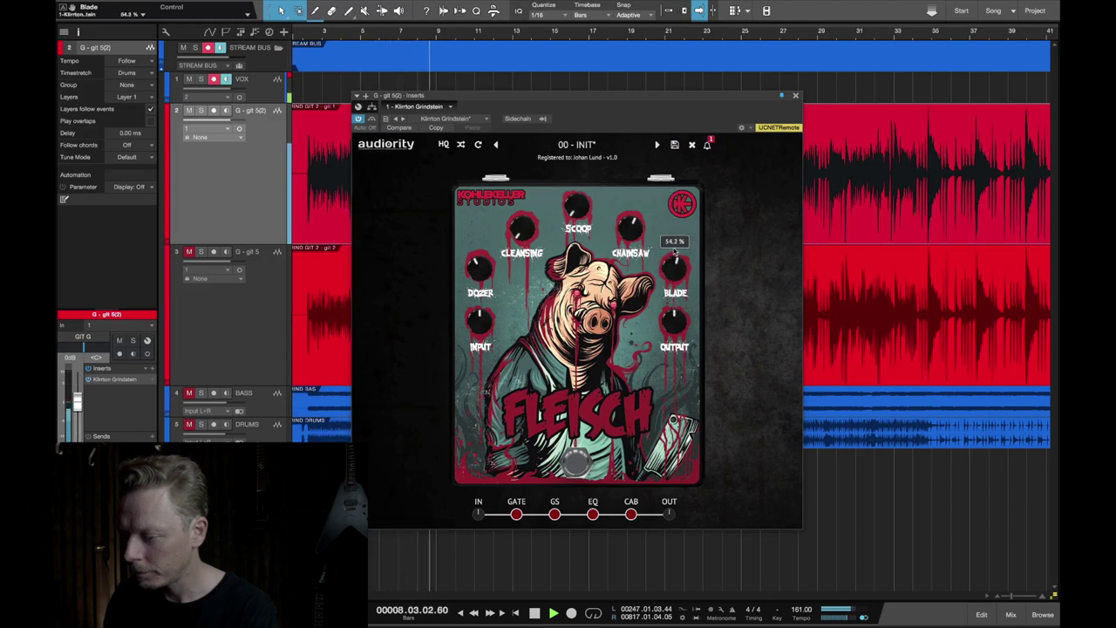
# - Sweep Chainsaw down to 0% and up again, leaving it at 61.1%, and raise Scoop before lowering it to 5.7%
pyautogui.click(626, 247)
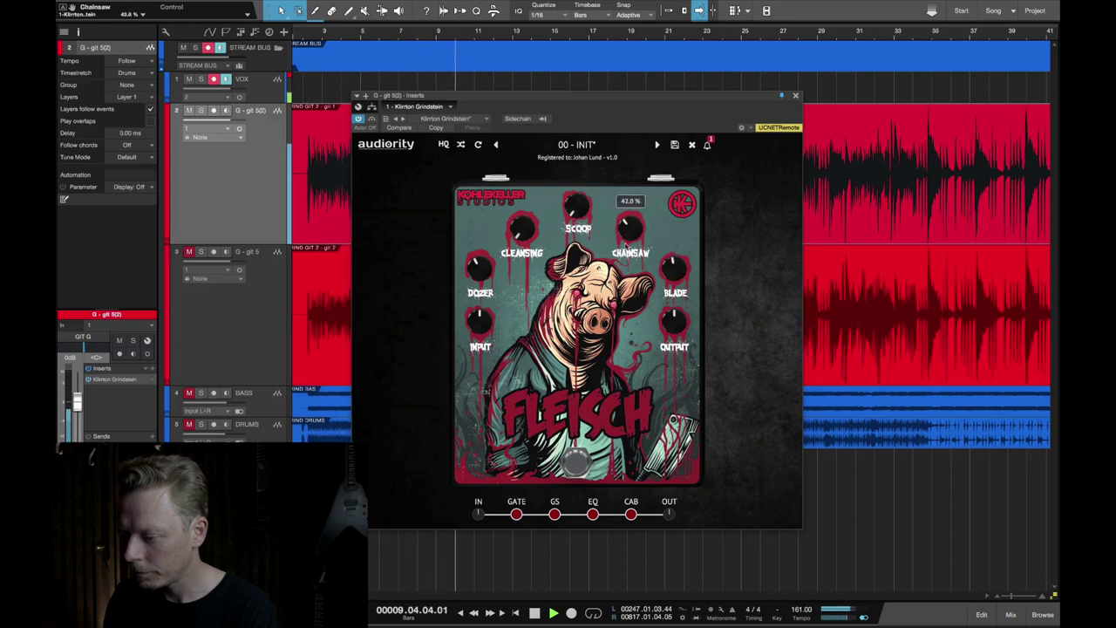
pyautogui.moveTo(626, 267); pyautogui.dragTo(632, 299)
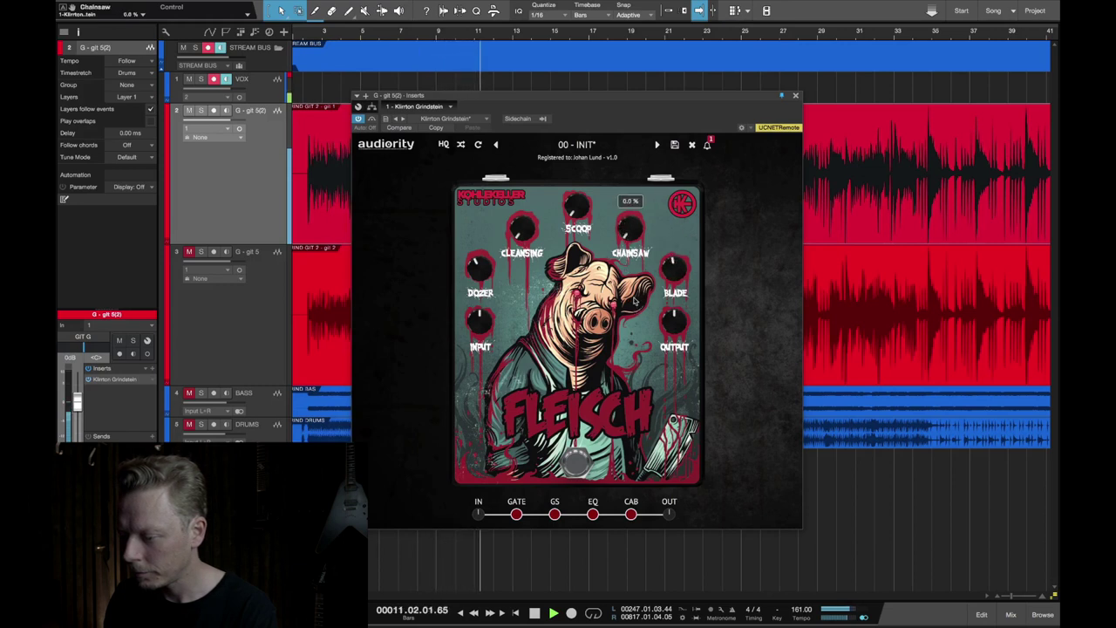
pyautogui.moveTo(632, 203); pyautogui.dragTo(633, 175)
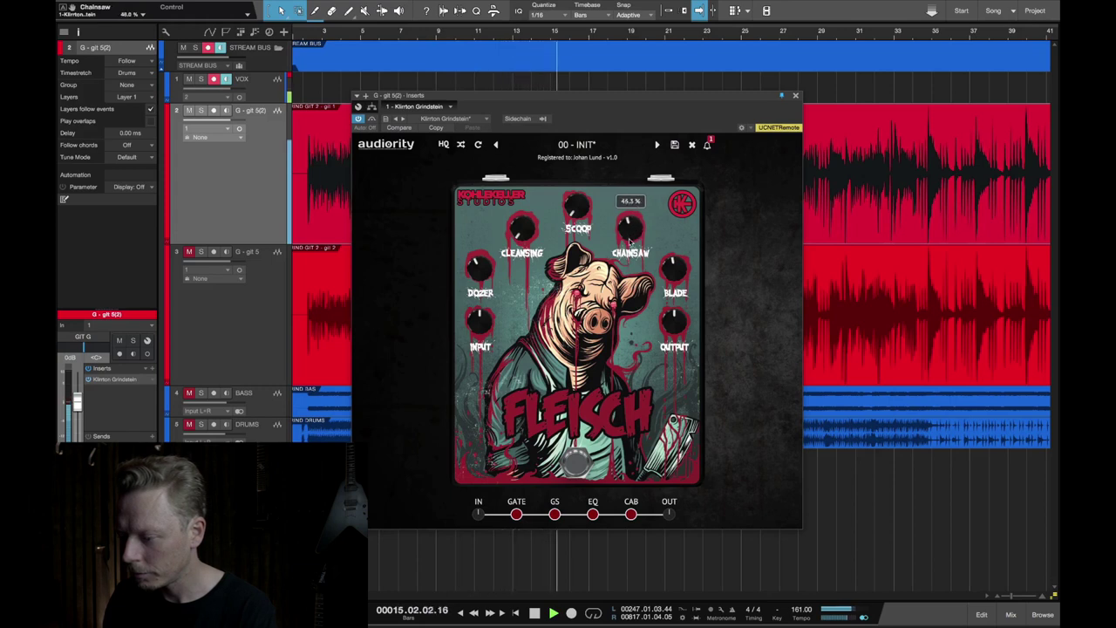
pyautogui.moveTo(630, 243); pyautogui.dragTo(628, 272)
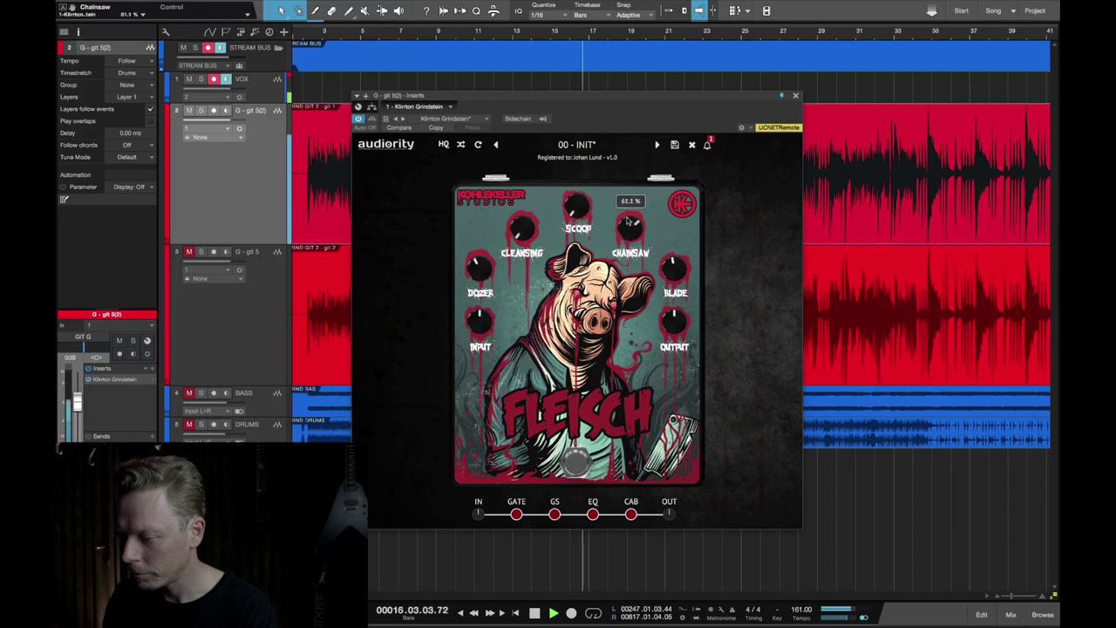
pyautogui.moveTo(576, 206); pyautogui.dragTo(573, 179)
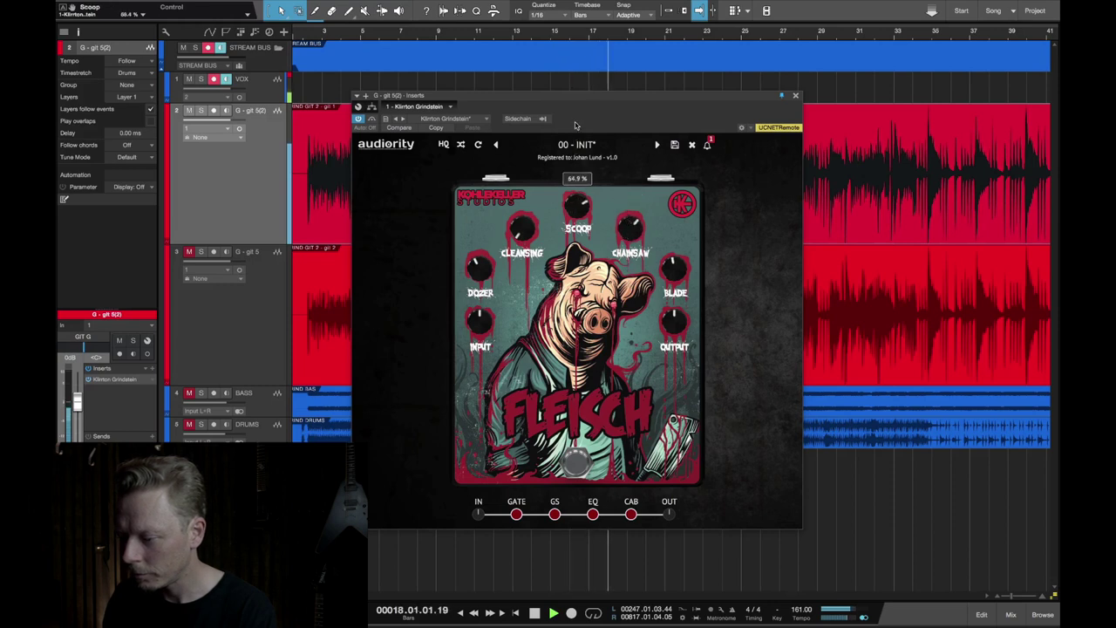
pyautogui.moveTo(575, 126); pyautogui.dragTo(574, 188)
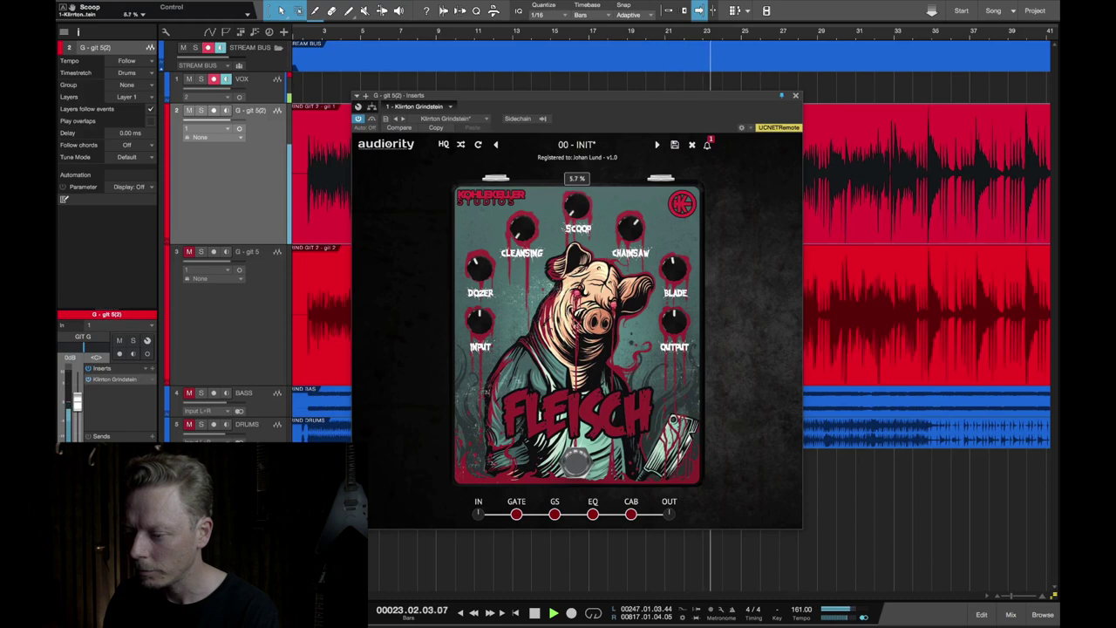
# - Sweep Cleansing through its range and leave it at about 53%, and sweep Dozer, leaving it at about 47%
pyautogui.moveTo(521, 223); pyautogui.dragTo(518, 183)
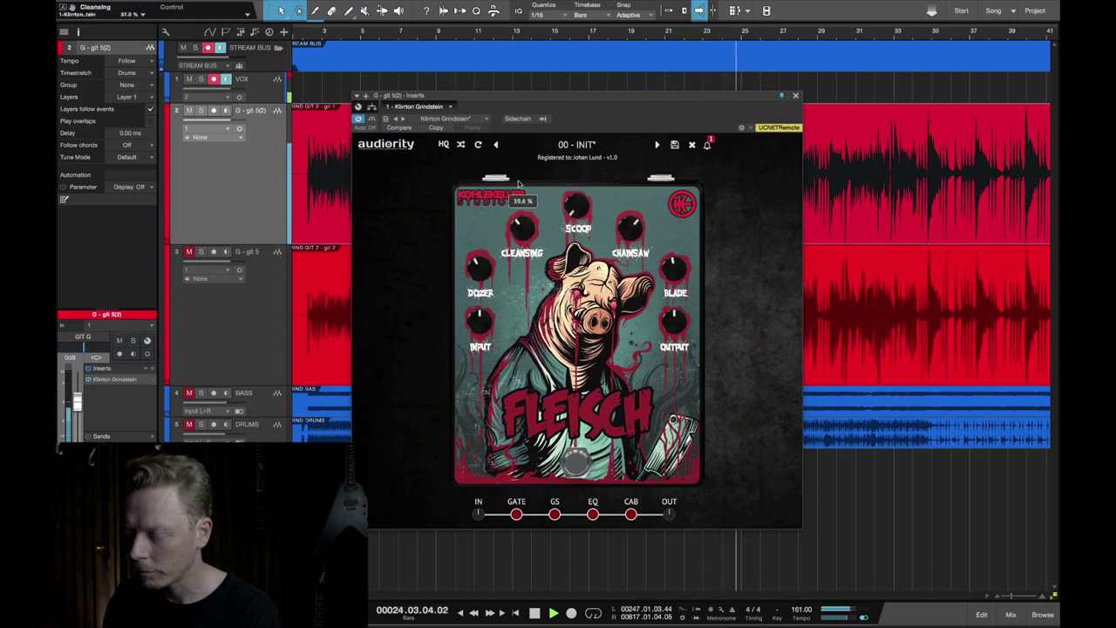
pyautogui.moveTo(520, 136); pyautogui.dragTo(521, 105)
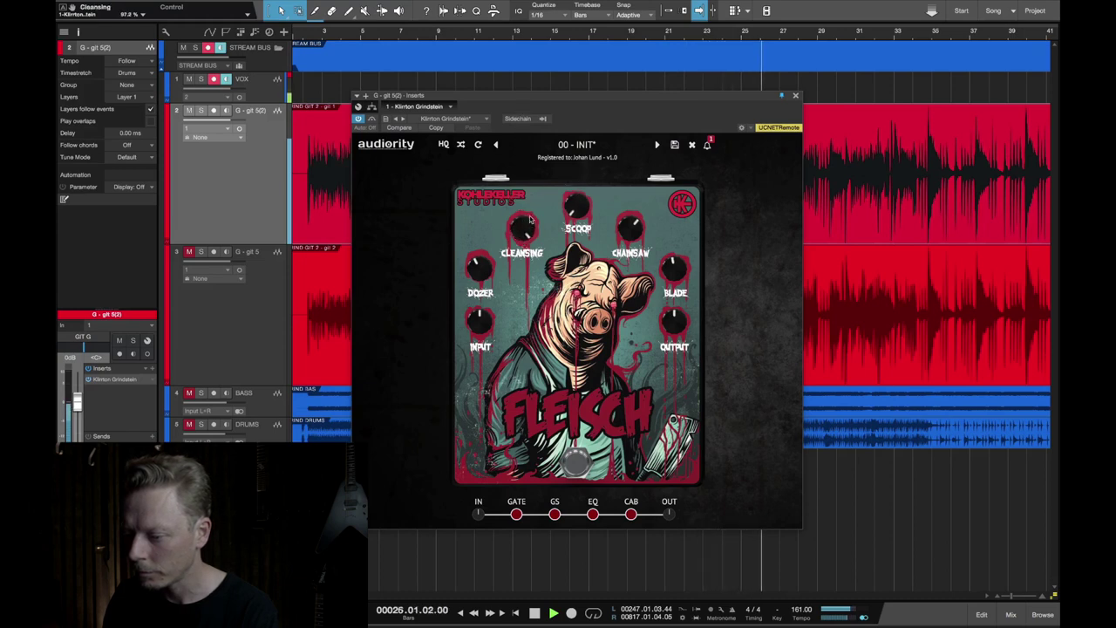
pyautogui.moveTo(521, 222); pyautogui.dragTo(529, 359)
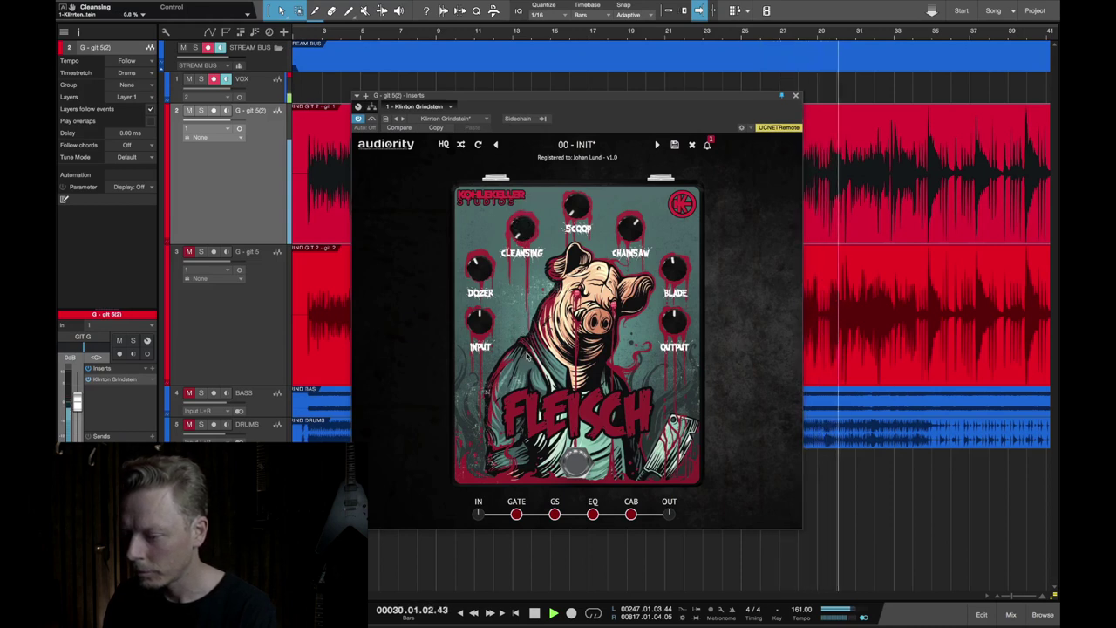
pyautogui.moveTo(520, 236); pyautogui.dragTo(522, 169)
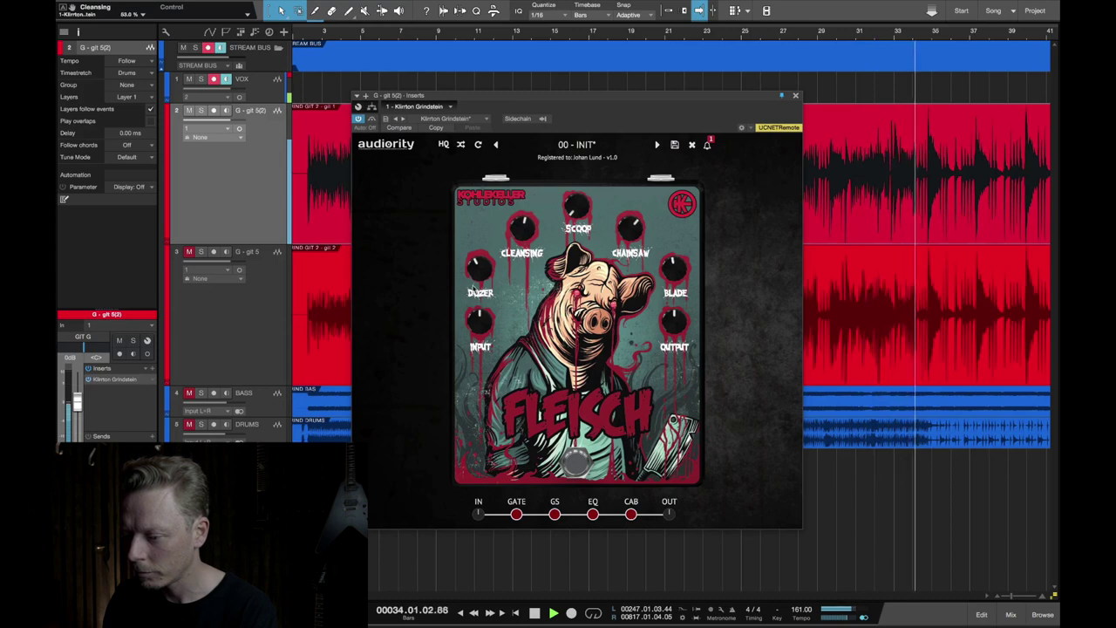
pyautogui.moveTo(478, 279)
pyautogui.mouseDown()
pyautogui.moveTo(478, 194)
pyautogui.moveTo(478, 333)
pyautogui.moveTo(479, 288)
pyautogui.mouseUp()
pyautogui.moveTo(478, 283); pyautogui.dragTo(475, 216)
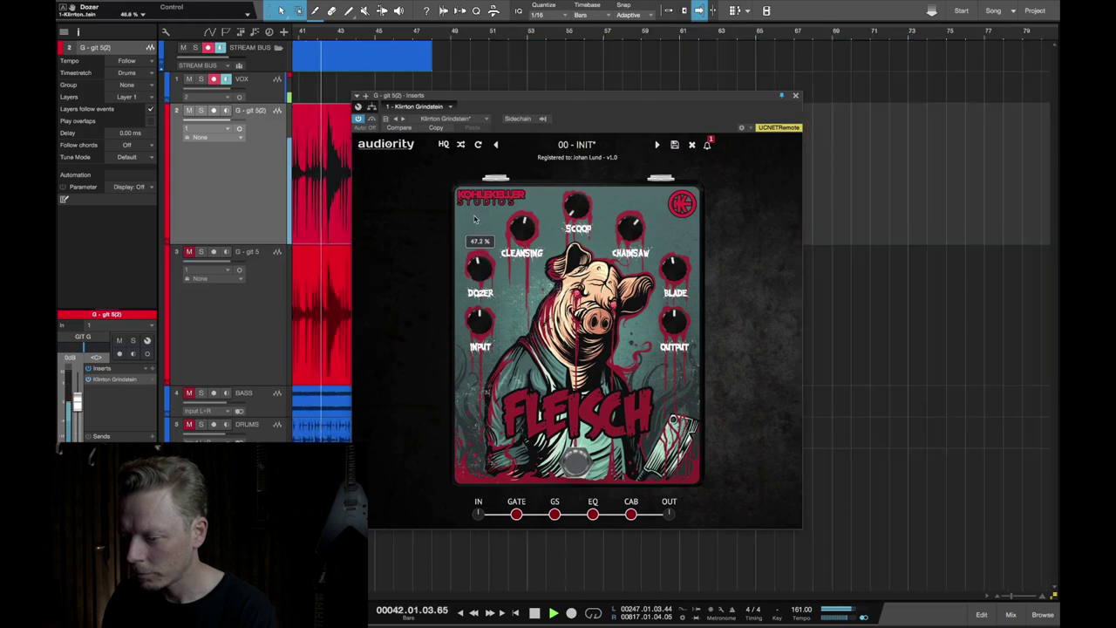
# - Audition the EQ pedal's Input and Output levels, returning Input to its centre position and Output to 0 dB, and stop playback
pyautogui.click(484, 323)
pyautogui.moveTo(485, 323); pyautogui.dragTo(476, 375)
pyautogui.moveTo(476, 330); pyautogui.dragTo(484, 271)
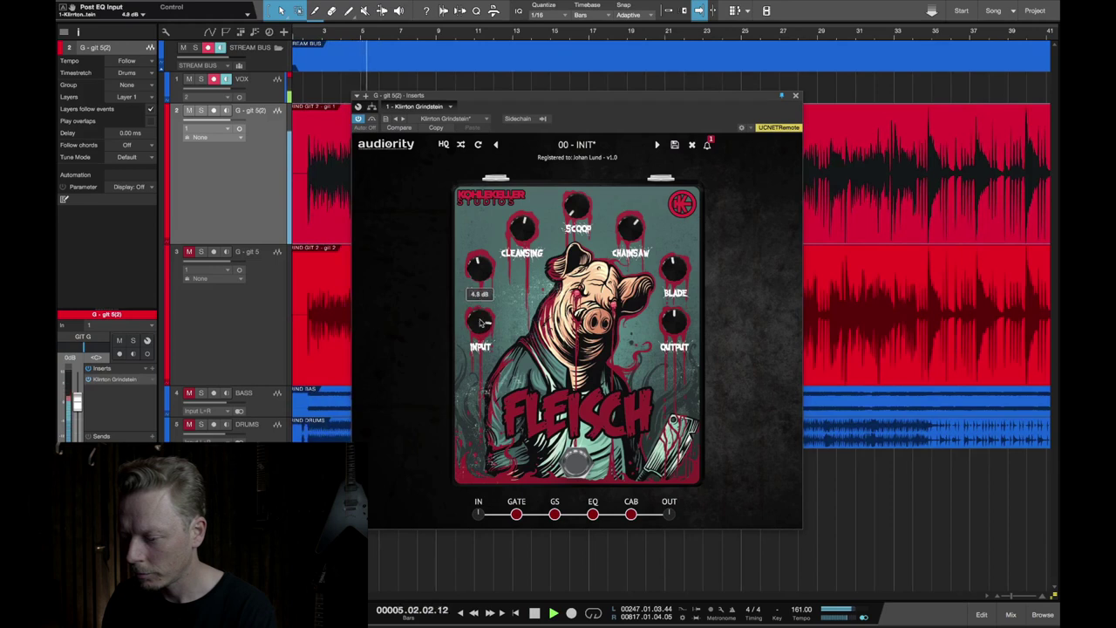
pyautogui.moveTo(670, 330)
pyautogui.moveTo(670, 330); pyautogui.dragTo(673, 322)
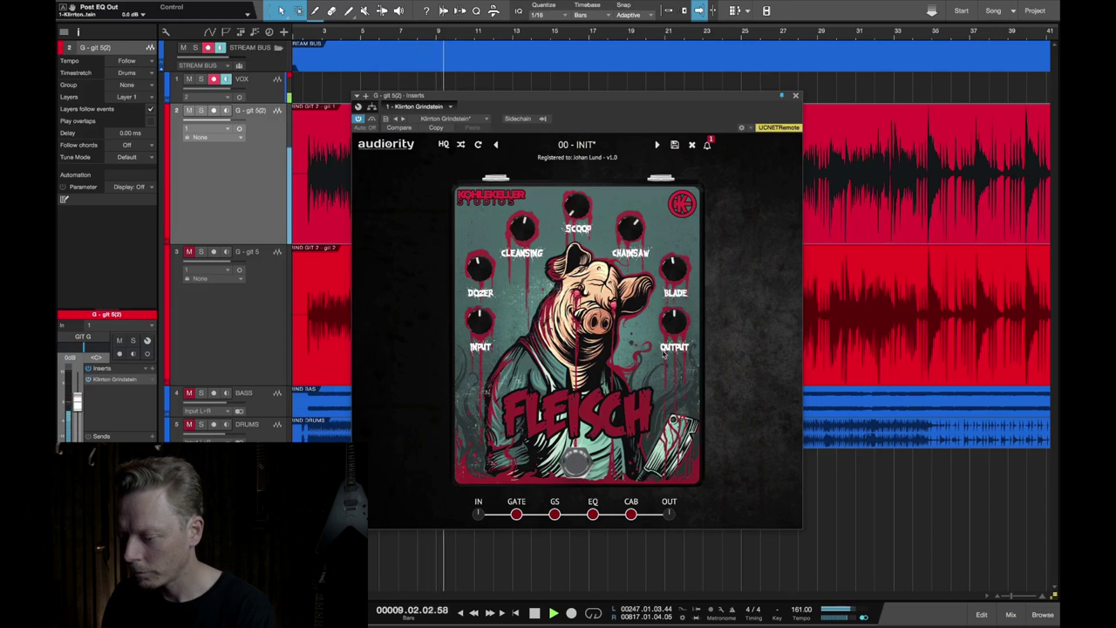
pyautogui.press('space')
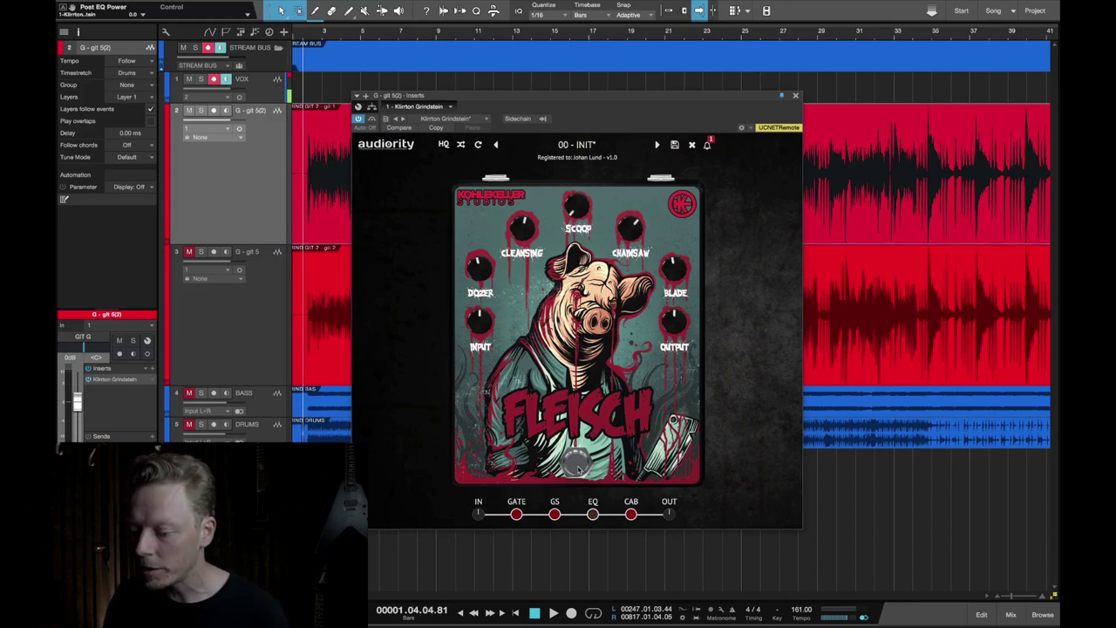
# - Open the cabinet stage and audition Modern Disgust, More Gore, Filth and Slime, Bloodpath, Wolverine and Northwards, finishing on Modern Gore
pyautogui.click(630, 515)
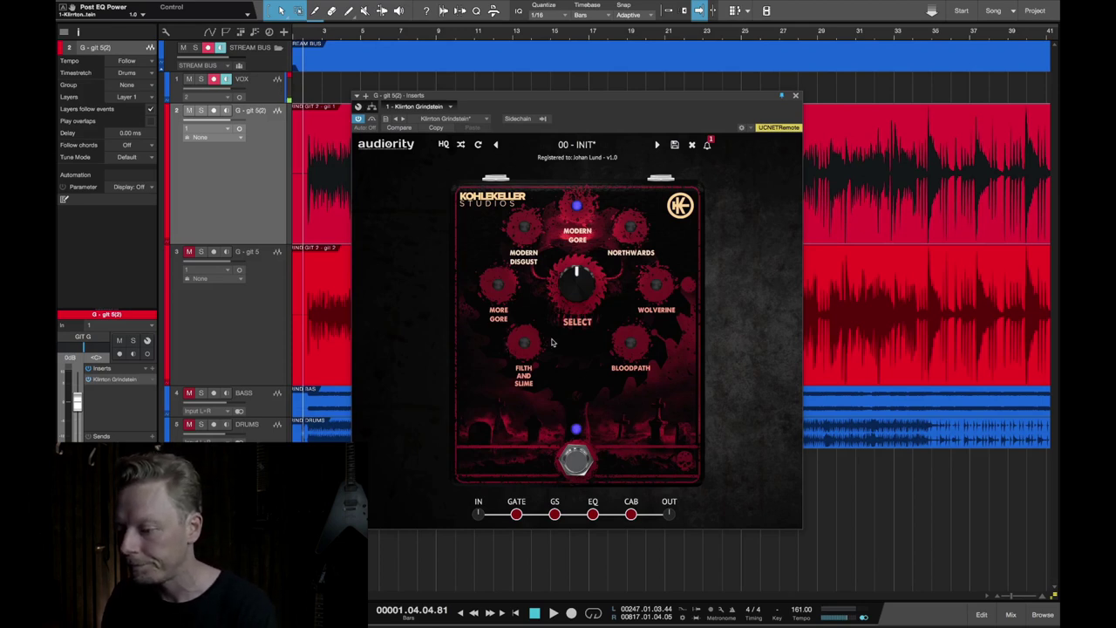
pyautogui.click(526, 230)
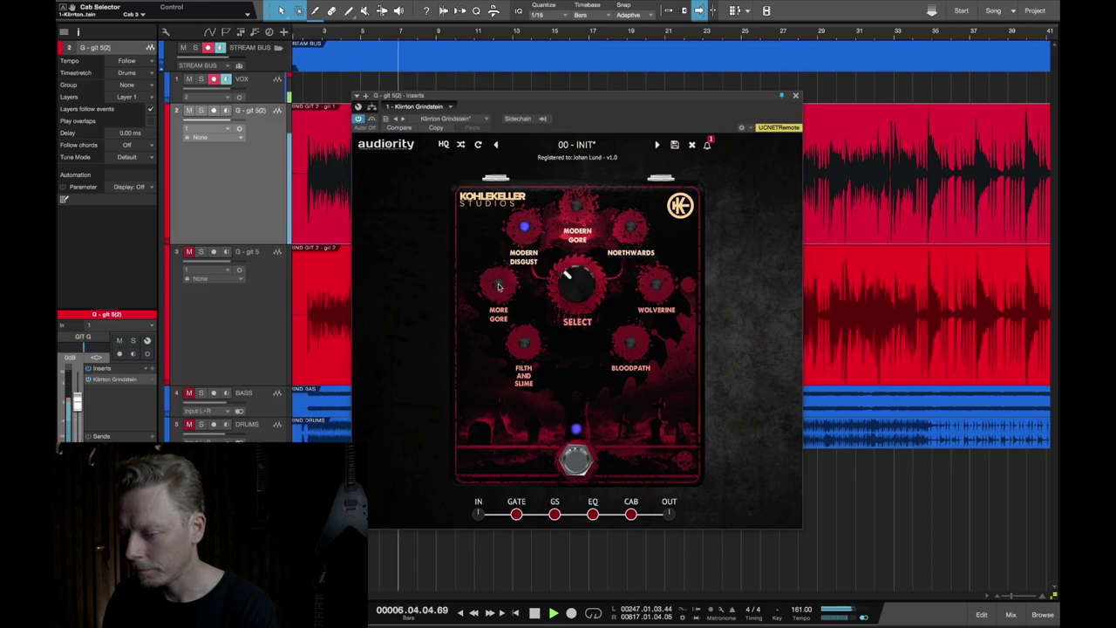
pyautogui.click(499, 286)
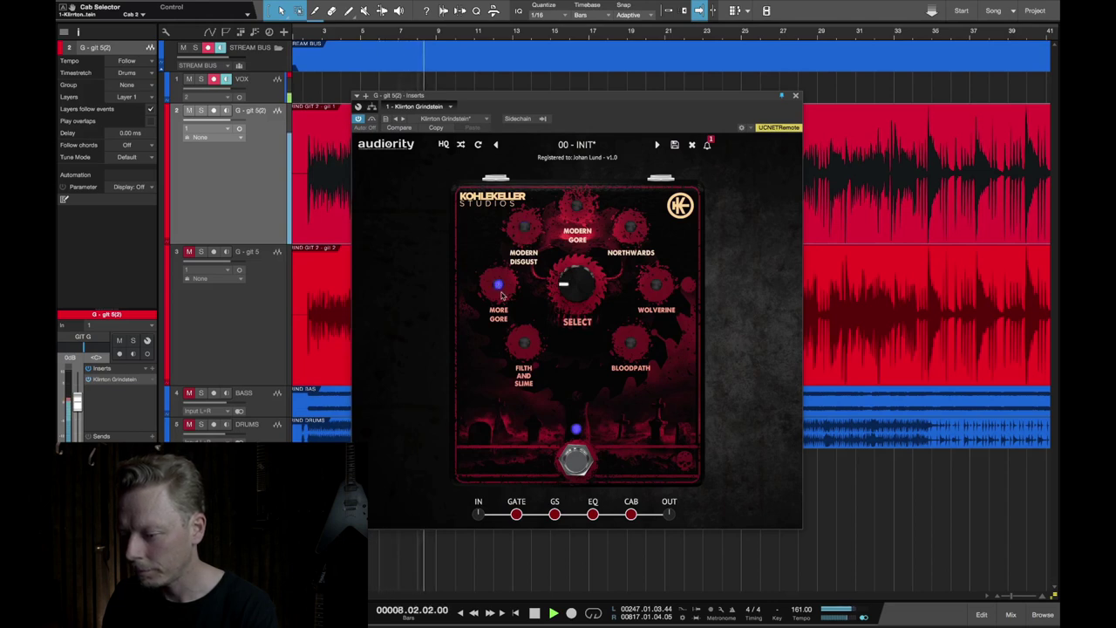
pyautogui.click(524, 345)
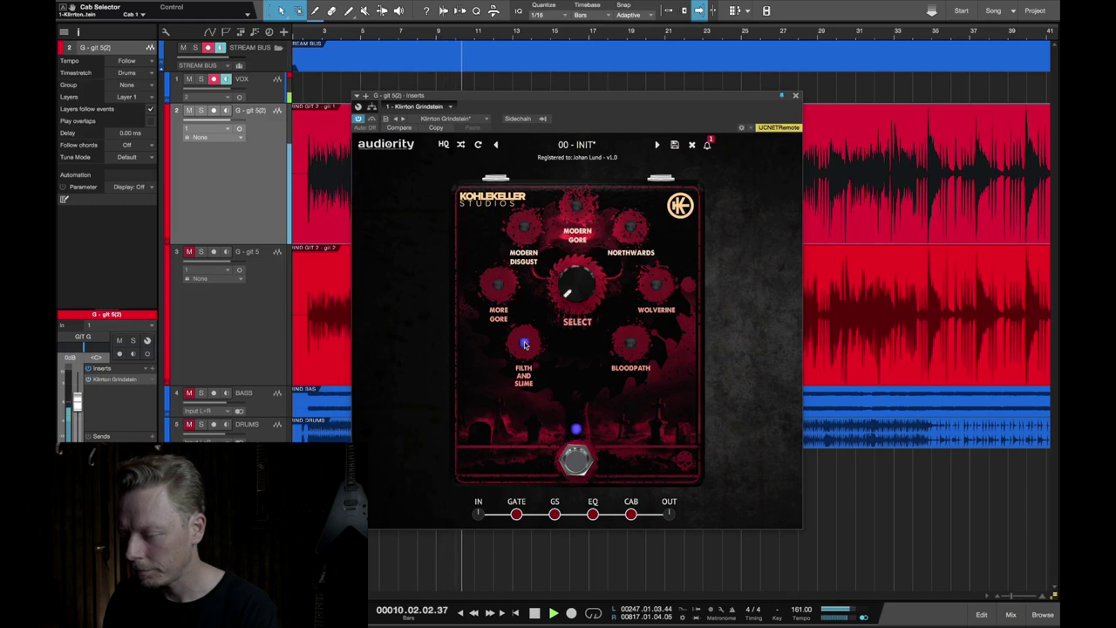
pyautogui.click(632, 345)
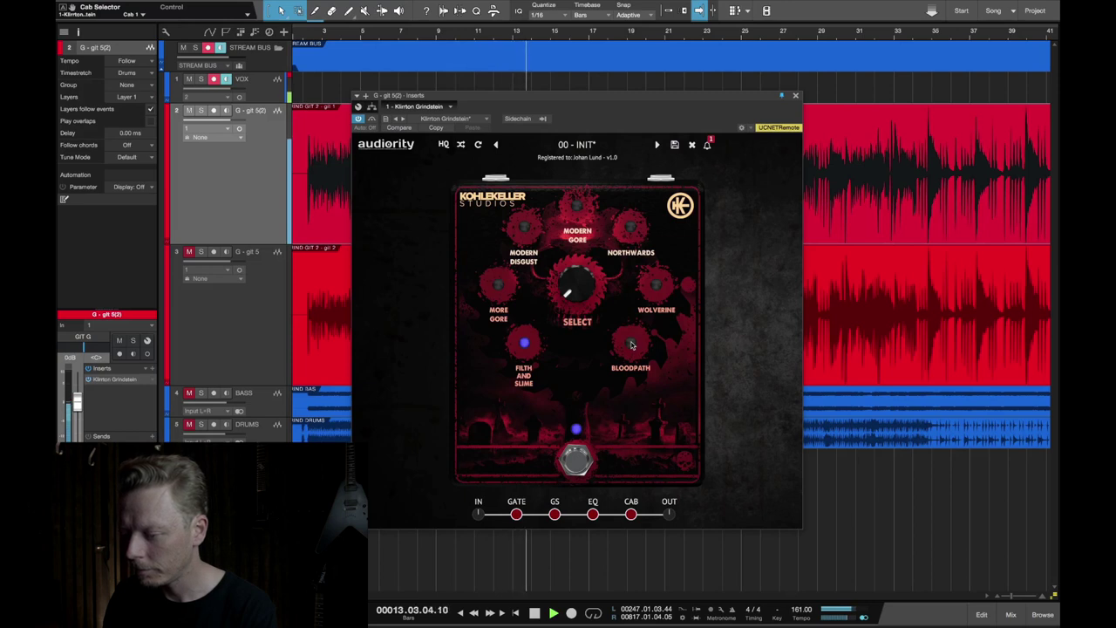
pyautogui.click(659, 286)
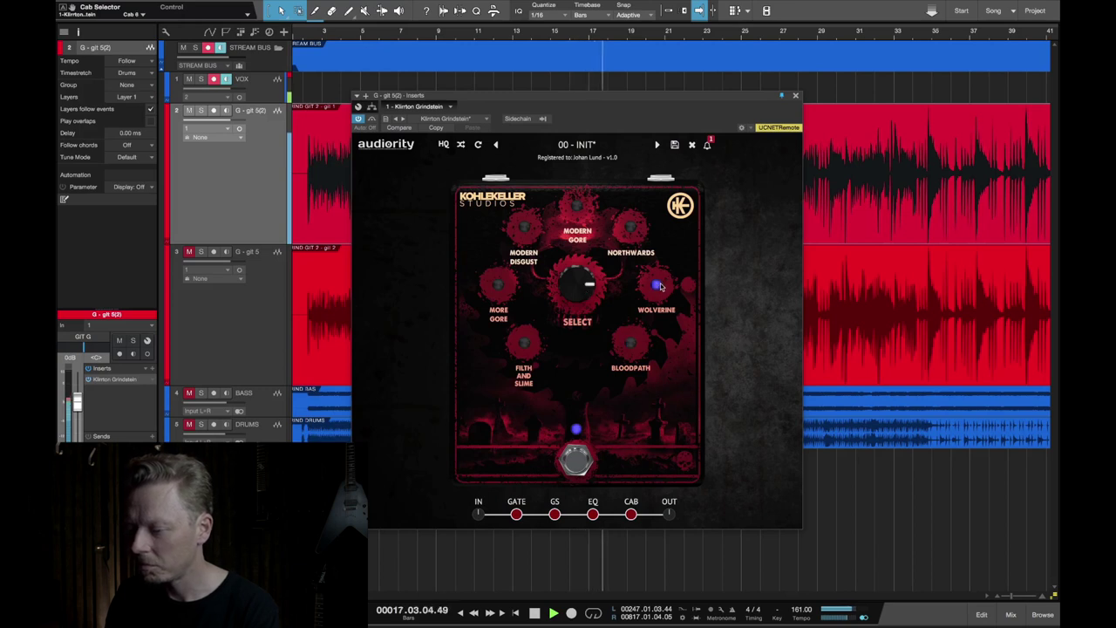
pyautogui.click(631, 229)
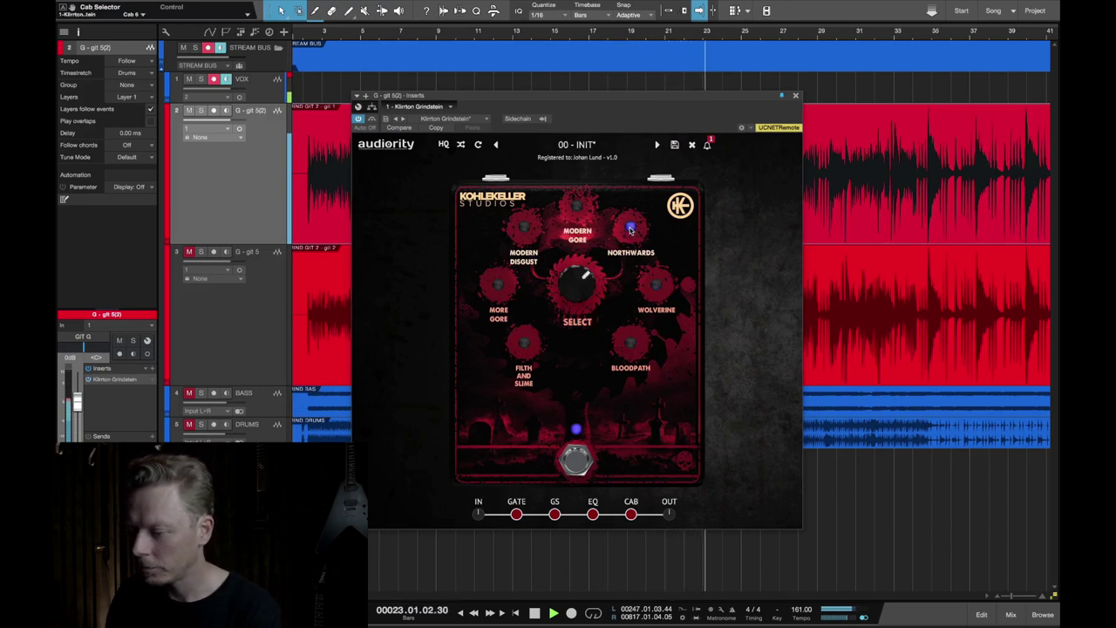
pyautogui.click(575, 205)
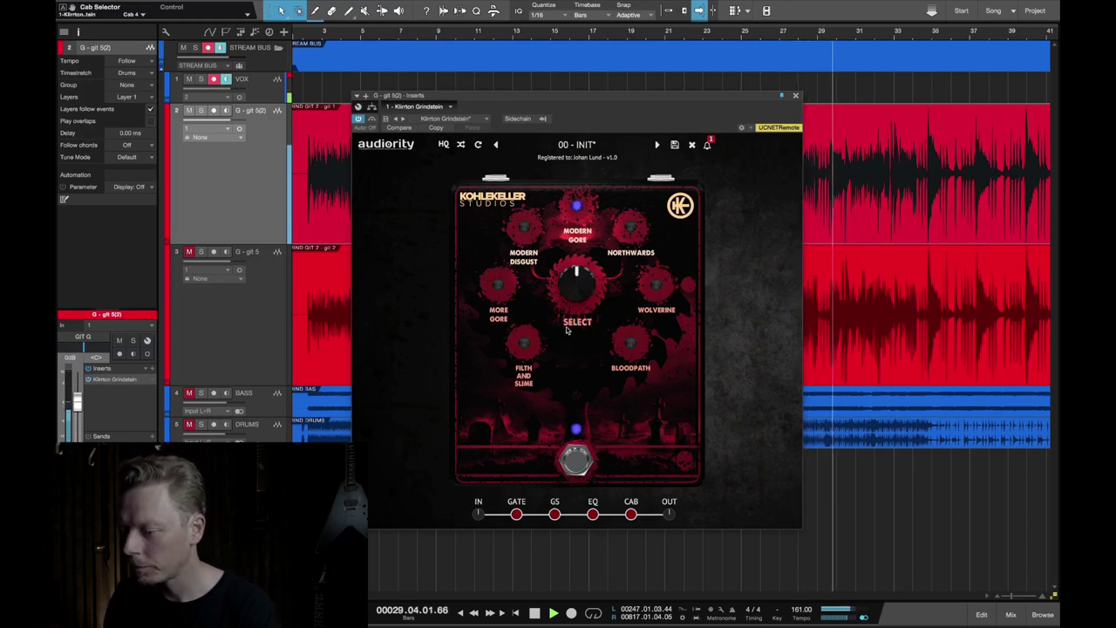
pyautogui.press('space')
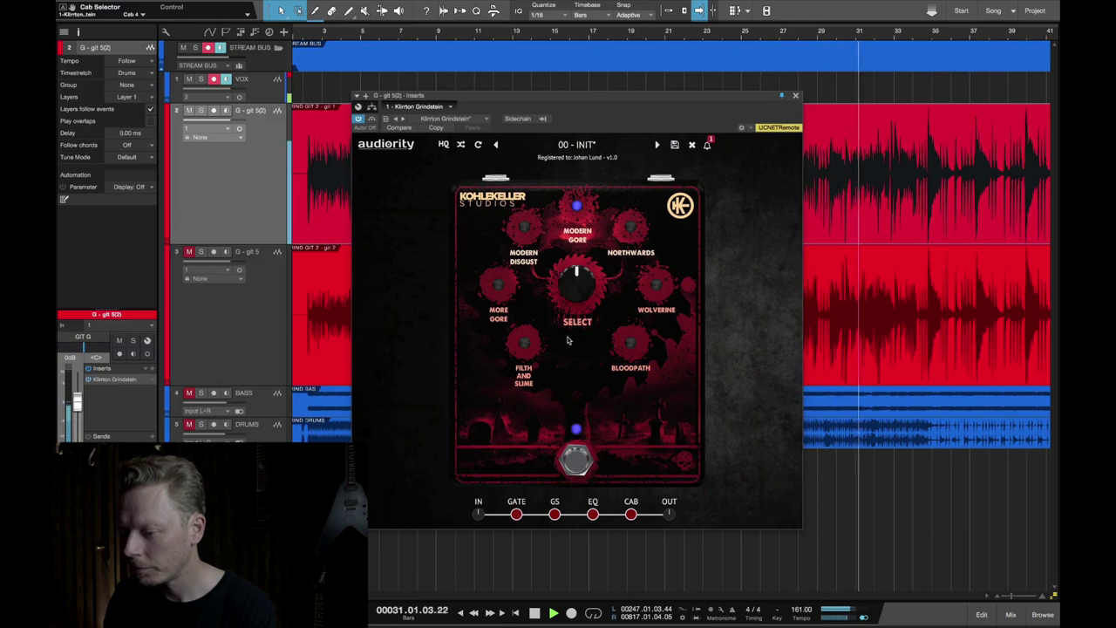